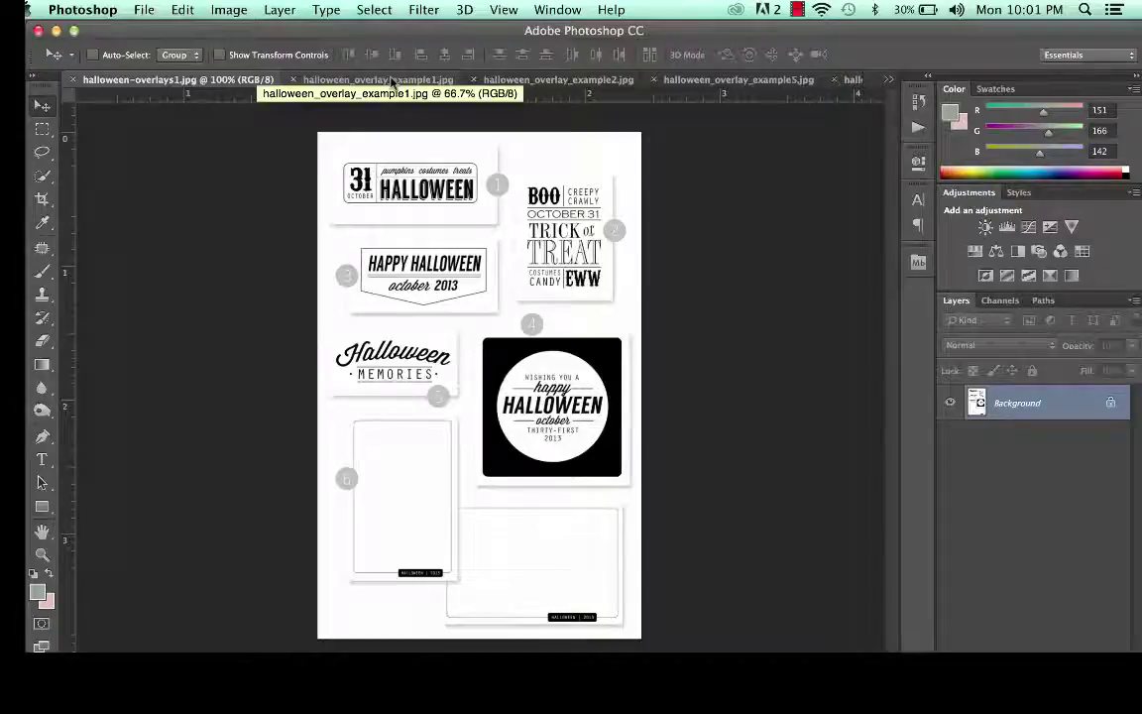
# Preview the trick-or-treat, bee costume, Halloween Memories, cheerleader and butterfly example photos.
pyautogui.click(391, 81)
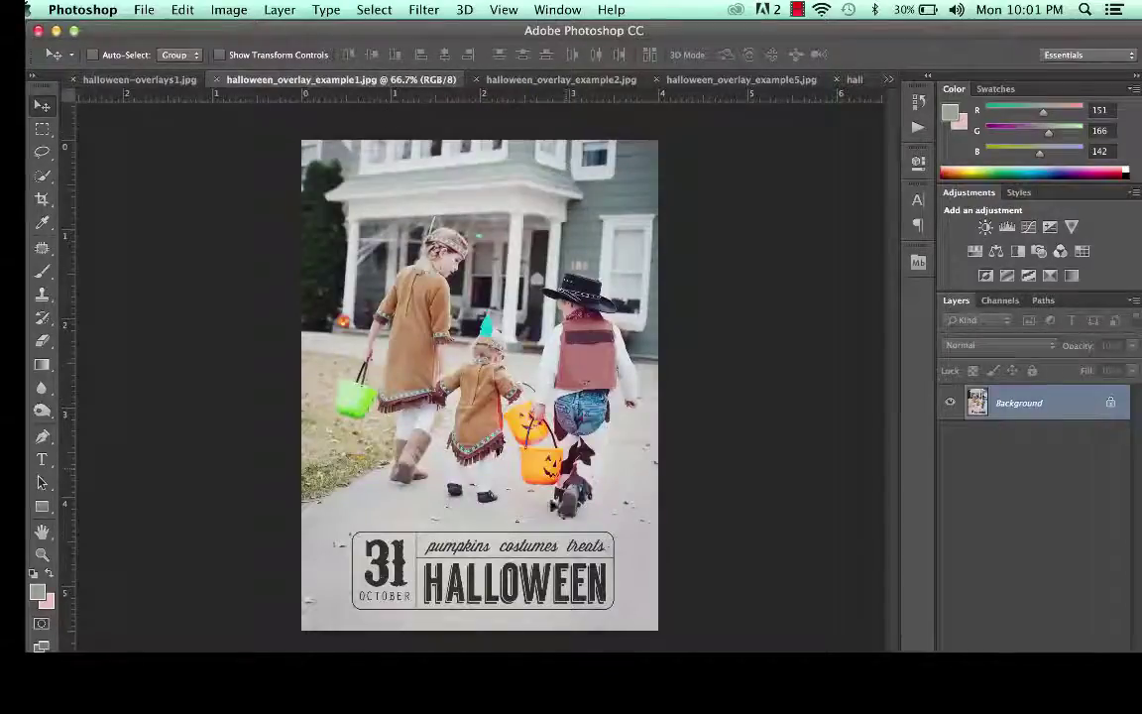
pyautogui.click(536, 81)
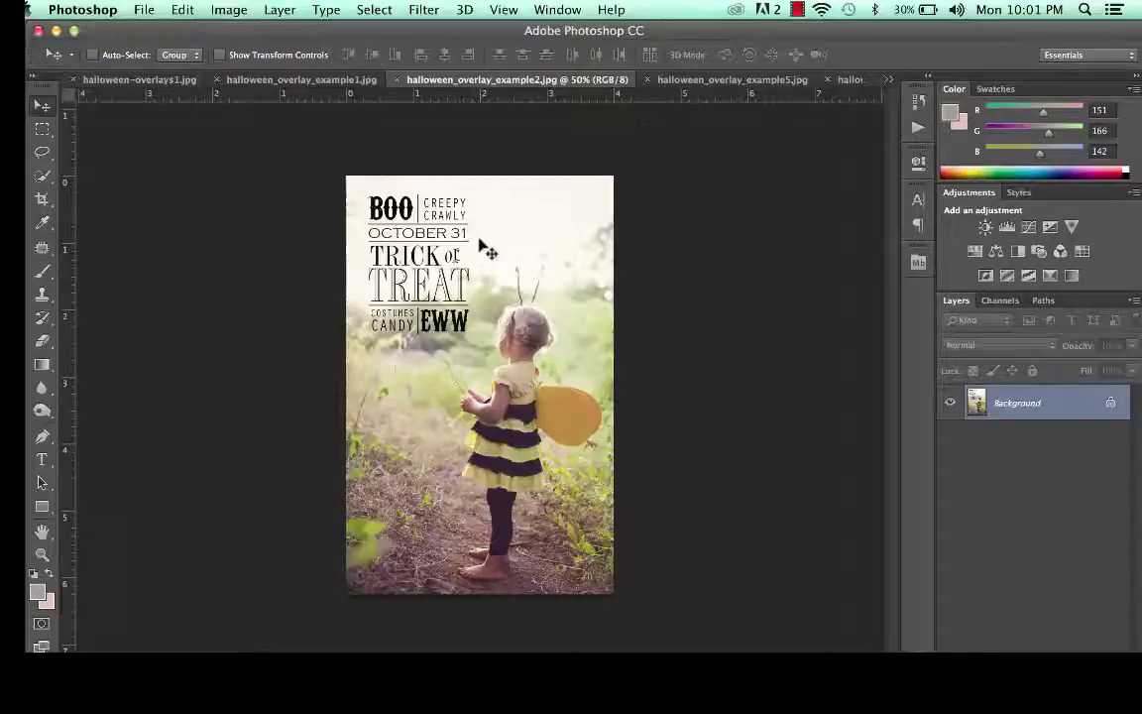
pyautogui.click(656, 78)
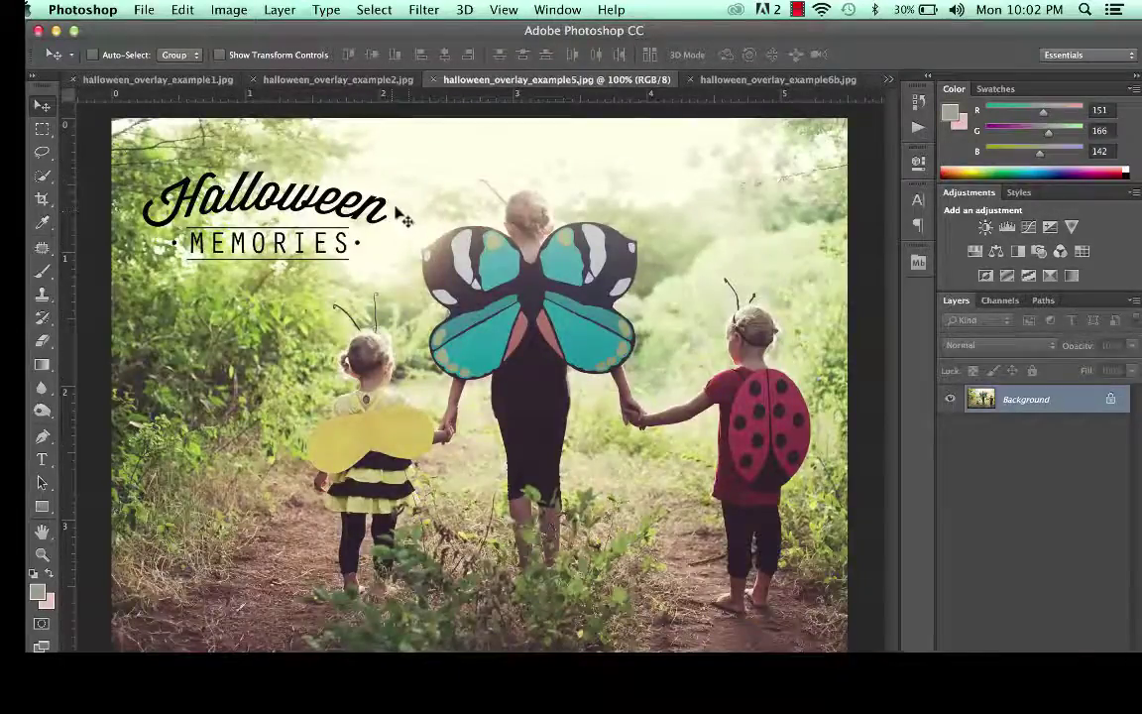
pyautogui.click(800, 81)
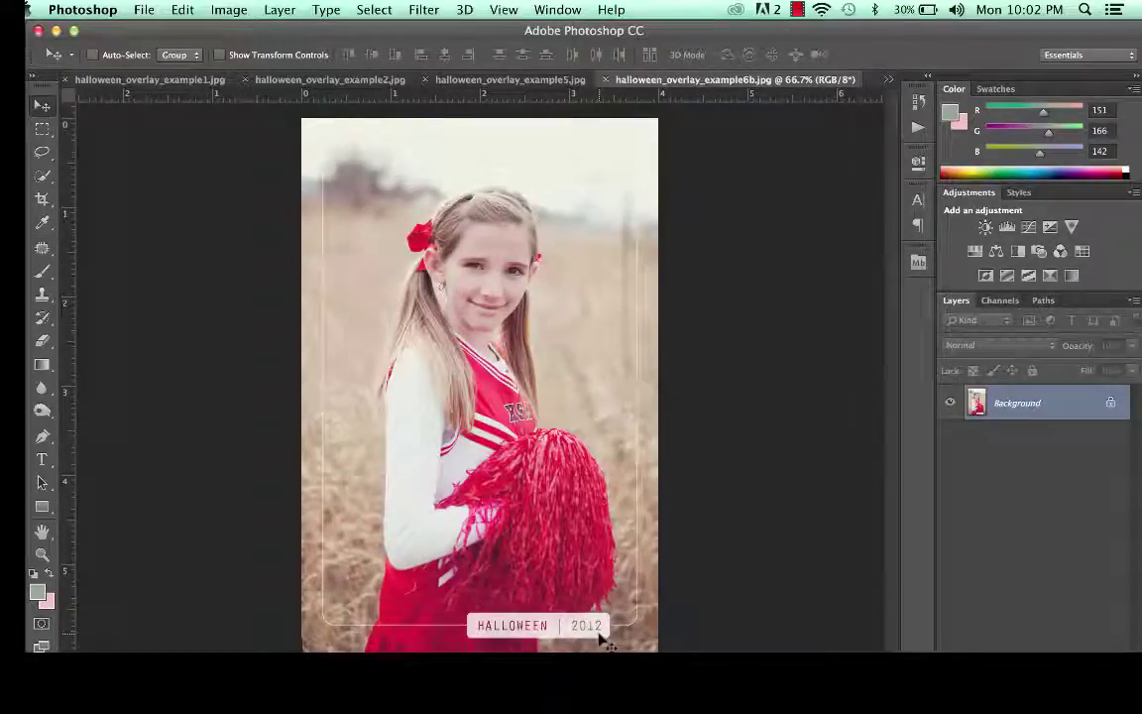
pyautogui.click(548, 79)
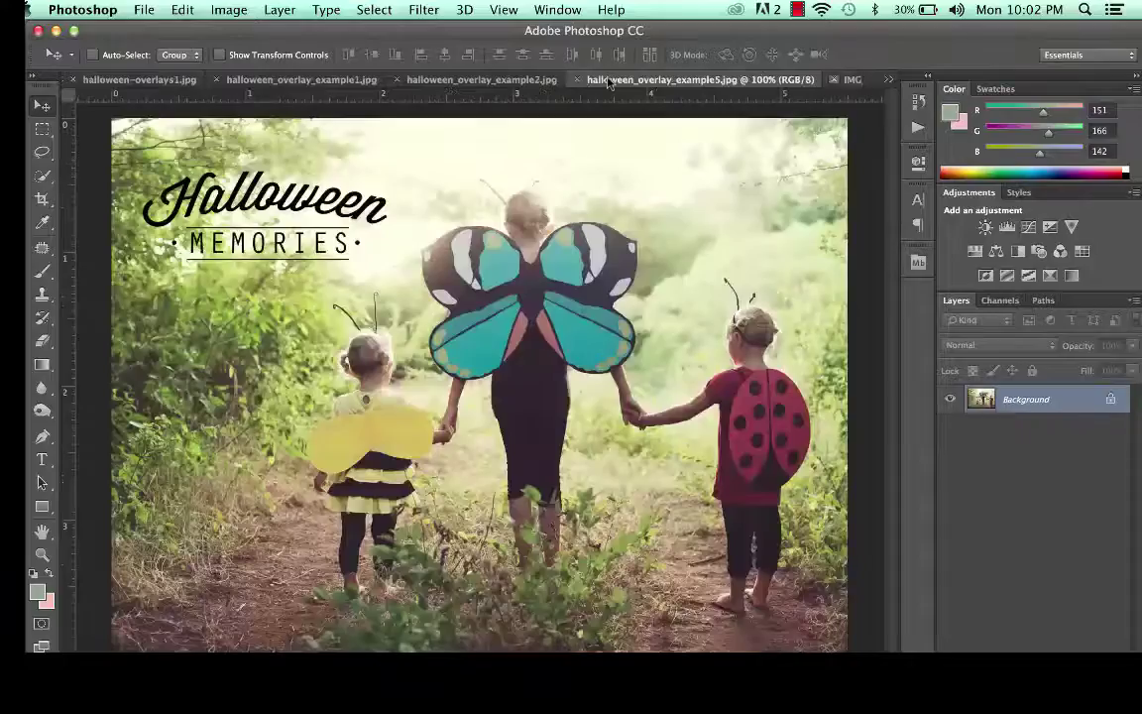
# Close the butterfly, bee costume and trick-or-treat example documents.
pyautogui.click(578, 80)
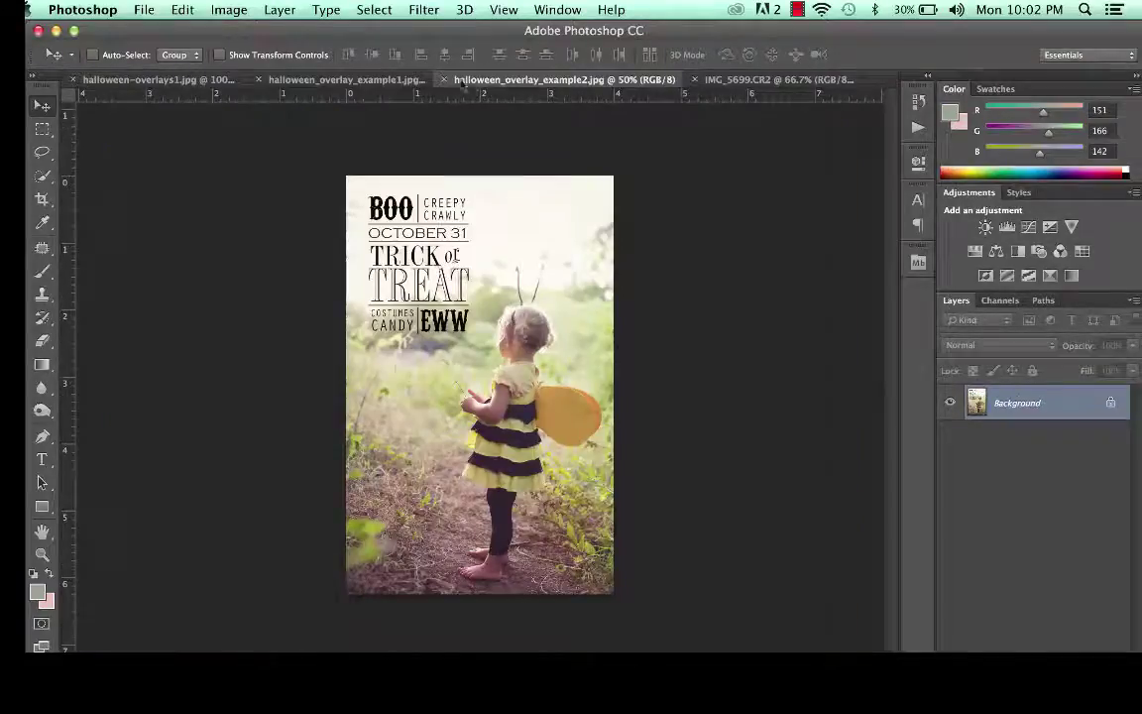
pyautogui.click(439, 80)
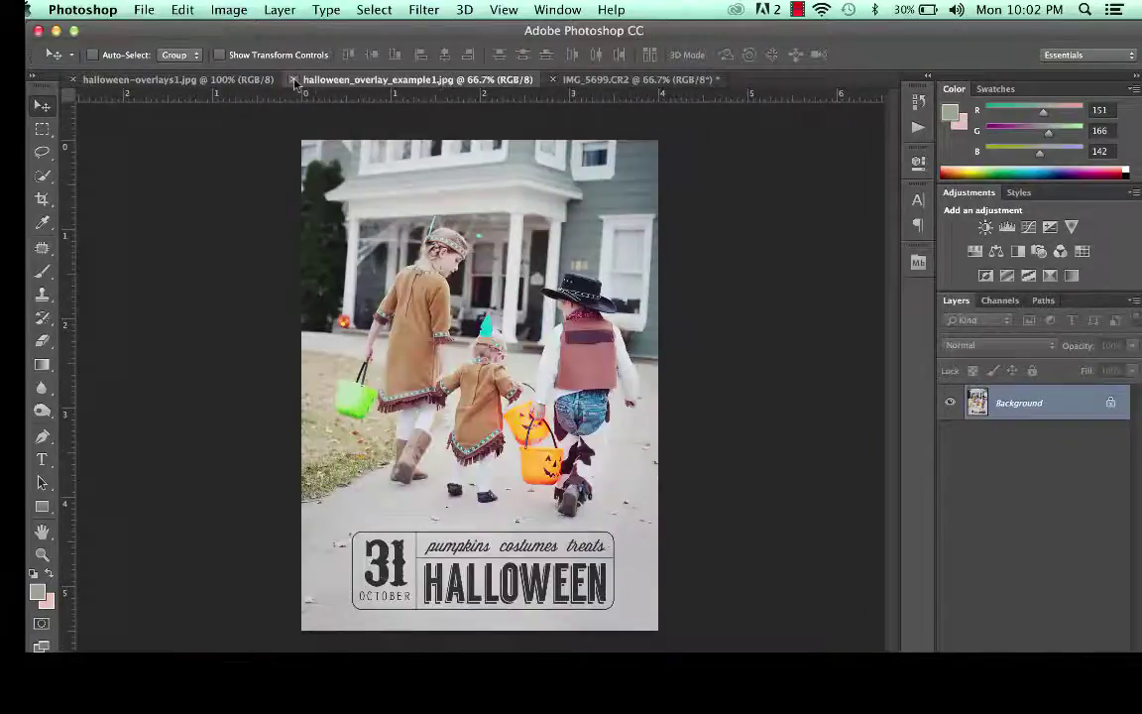
pyautogui.click(293, 79)
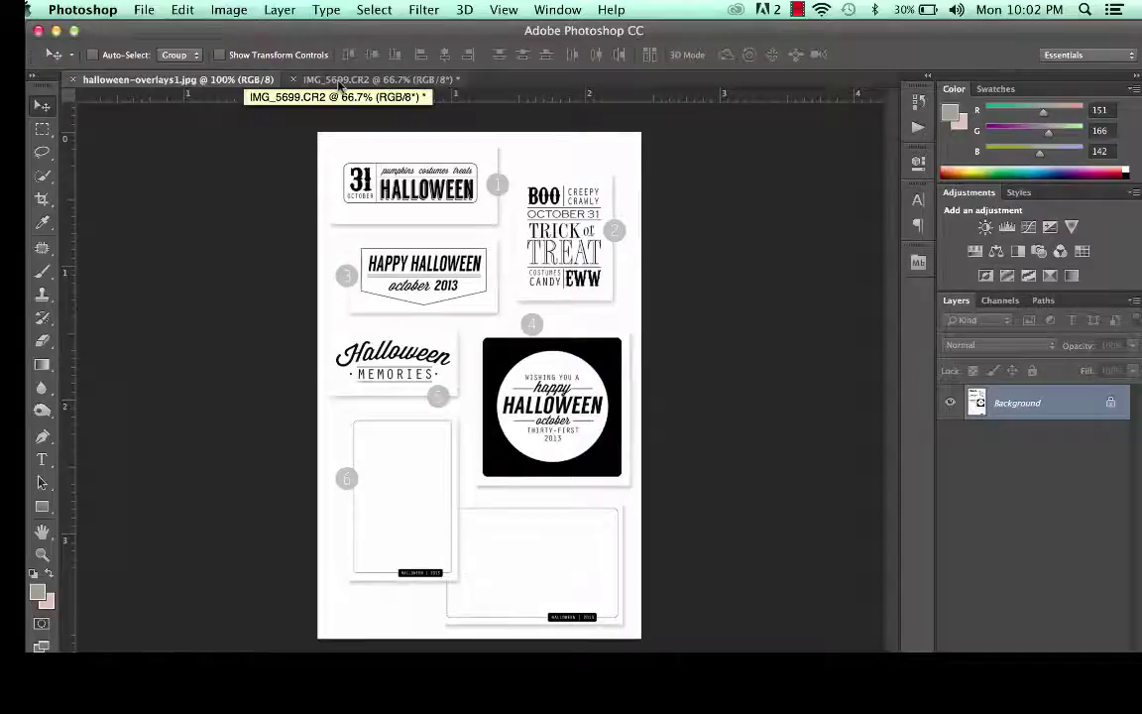
# From the IMG_5699.CR2 tab, open halloween_overlay1.png through File > Open.
pyautogui.click(339, 79)
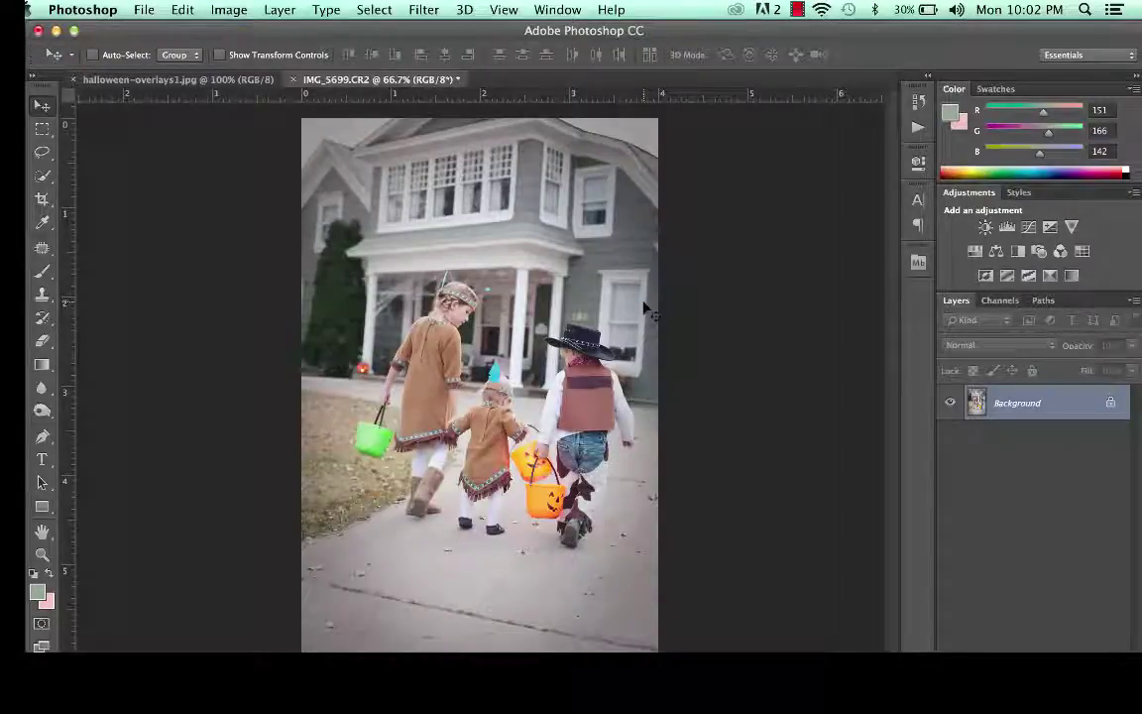
pyautogui.click(143, 11)
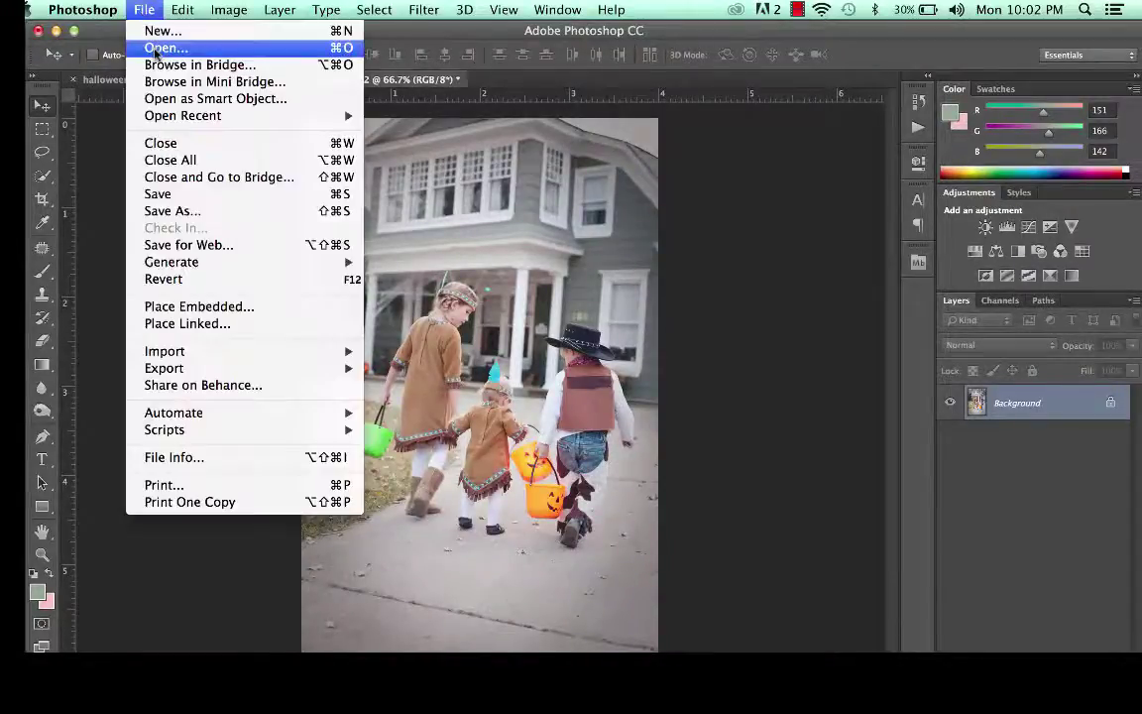
pyautogui.click(149, 48)
pyautogui.scroll(-10, 615, 251)
pyautogui.scroll(8, 616, 250)
pyautogui.scroll(5, 615, 250)
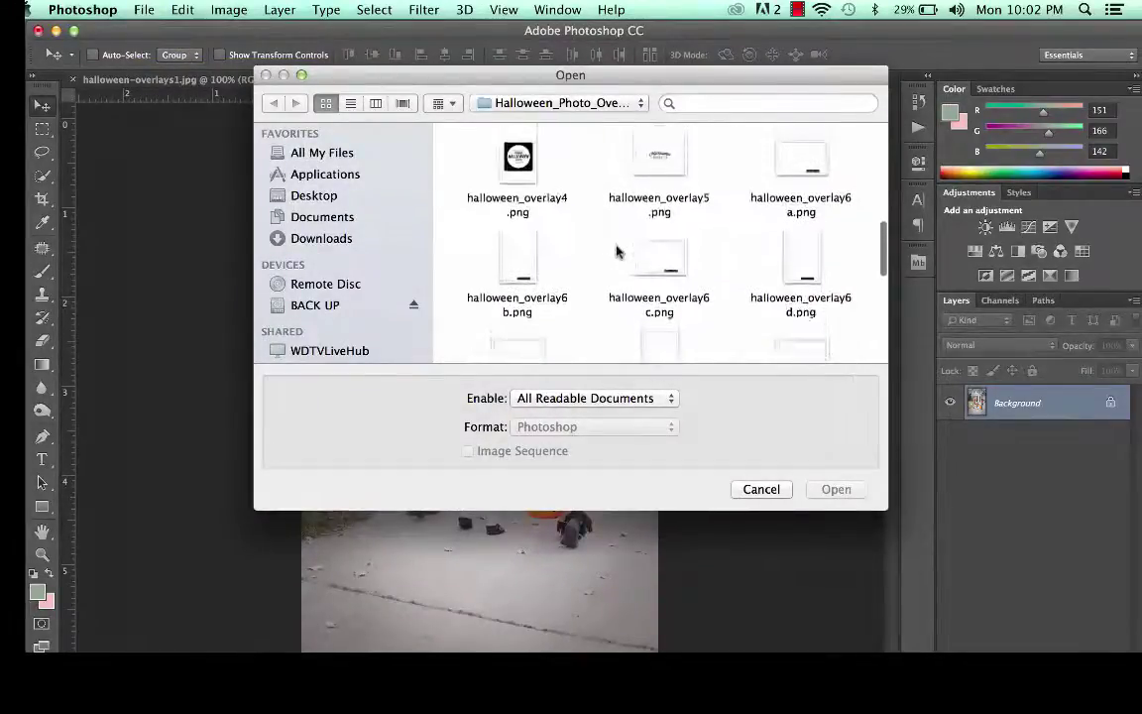
pyautogui.scroll(1, 616, 251)
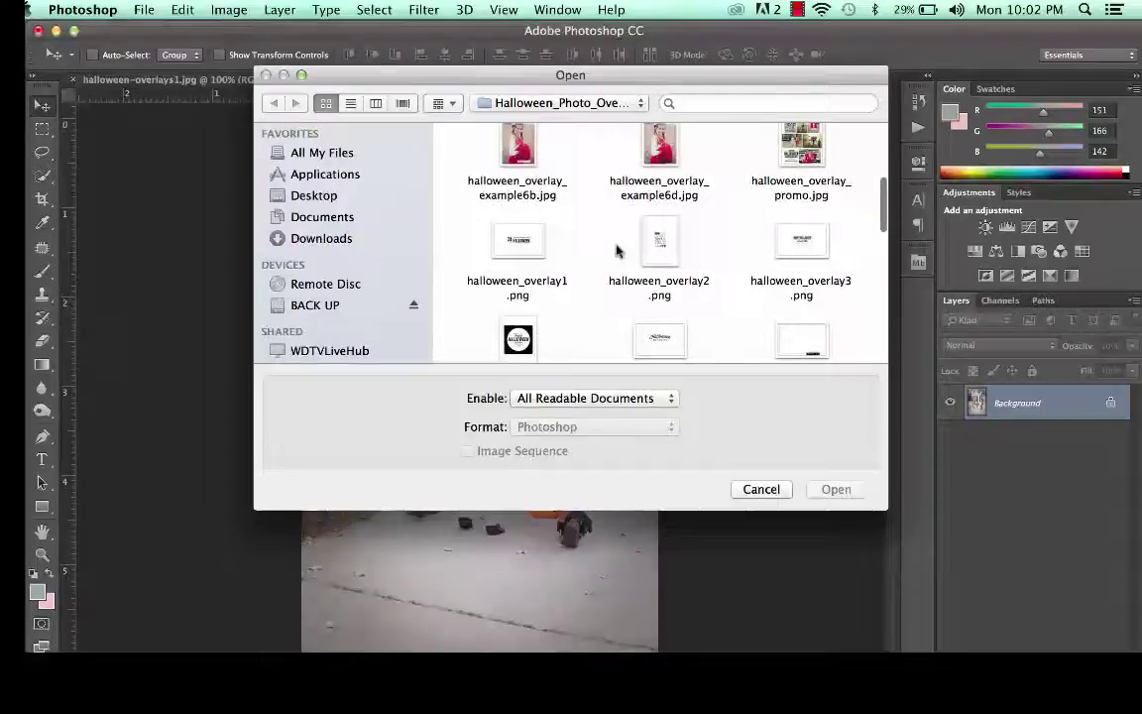
pyautogui.click(505, 248)
pyautogui.click(835, 487)
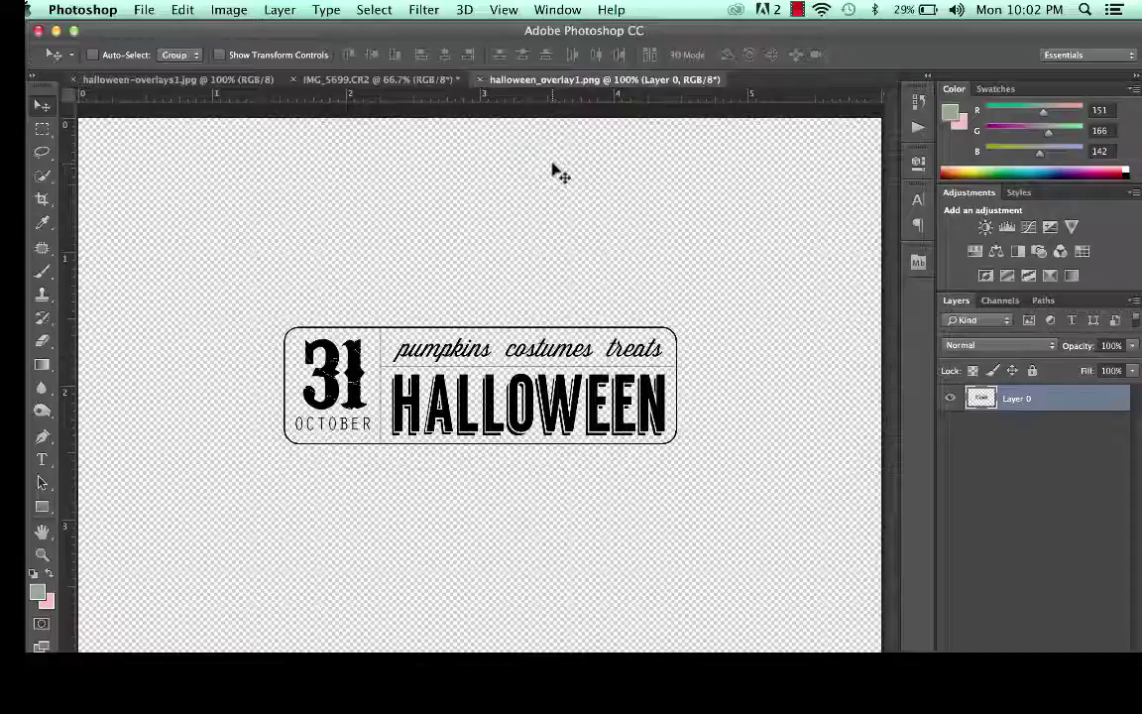
# Copy the whole overlay, paste it into IMG_5699.CR2 as Layer 1, and drag it near the bottom.
pyautogui.press('super+a')
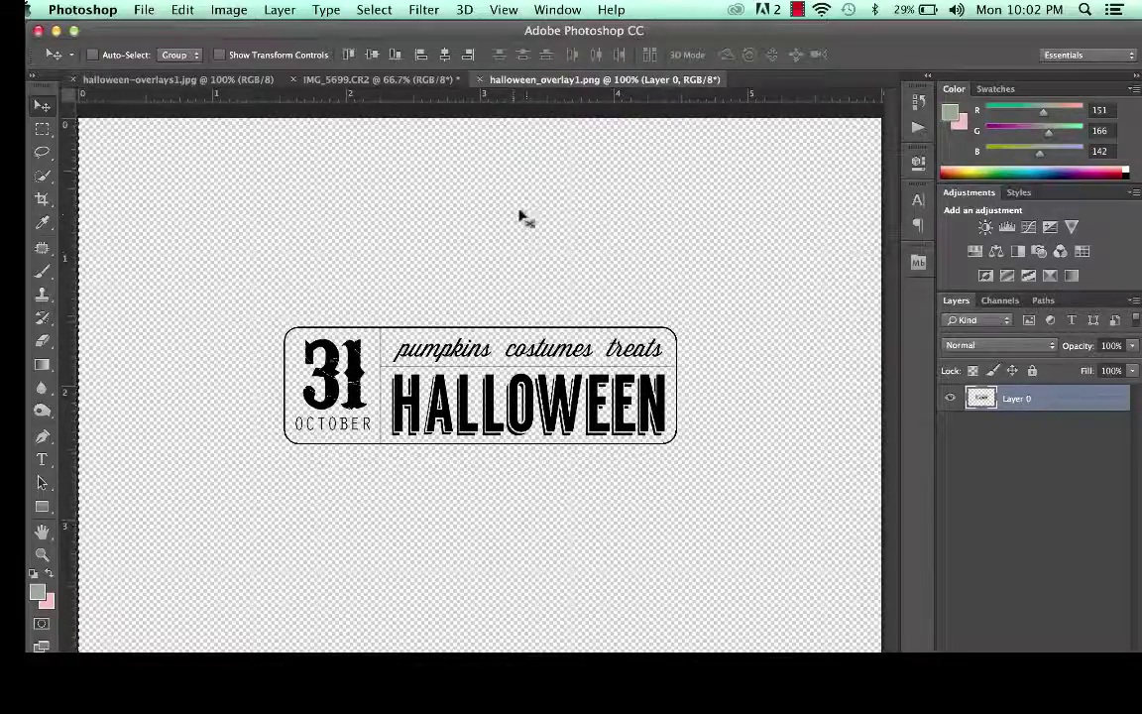
pyautogui.click(422, 80)
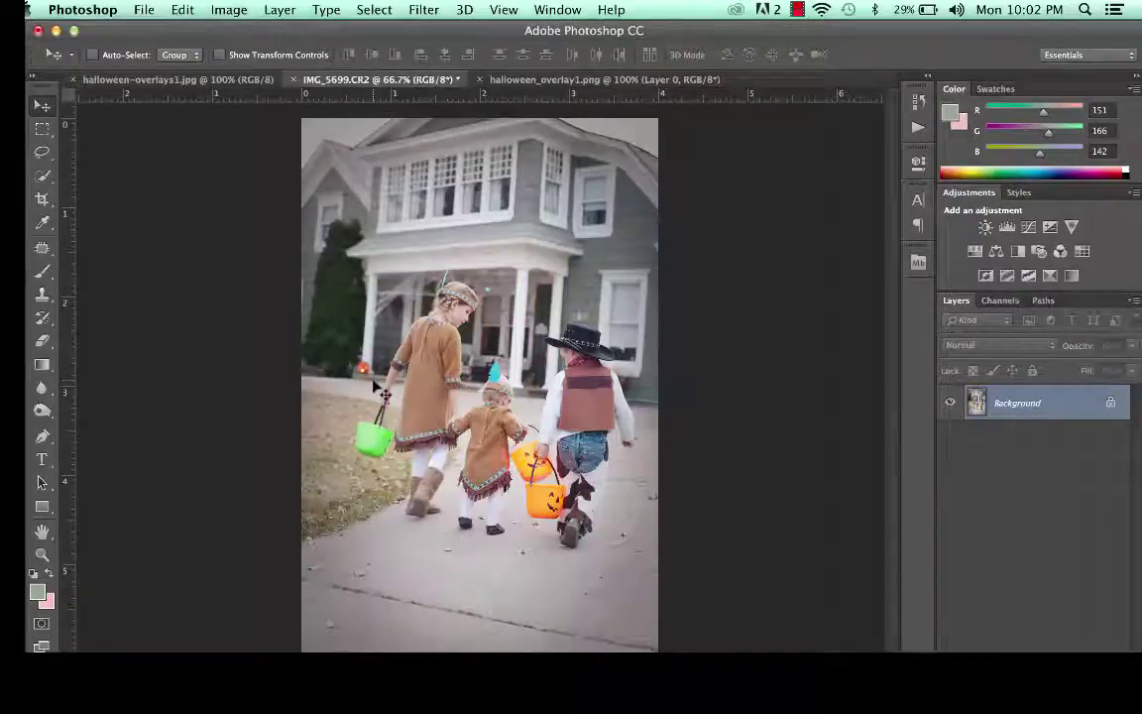
pyautogui.press('super+v')
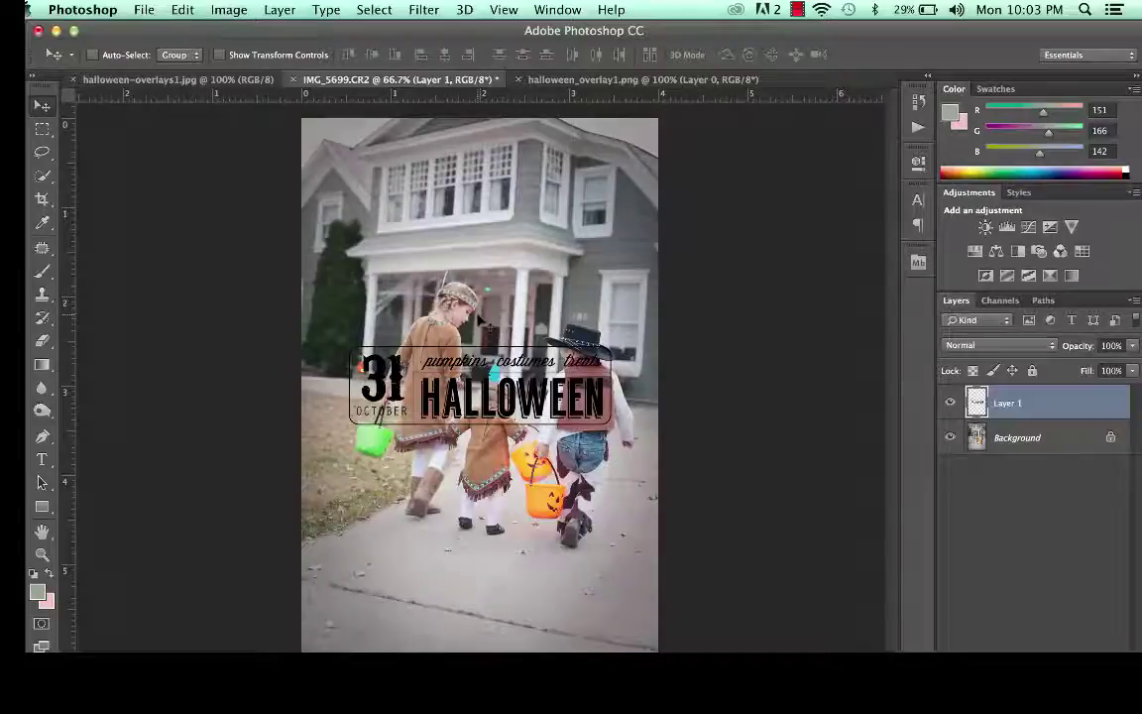
pyautogui.moveTo(507, 373); pyautogui.dragTo(482, 581)
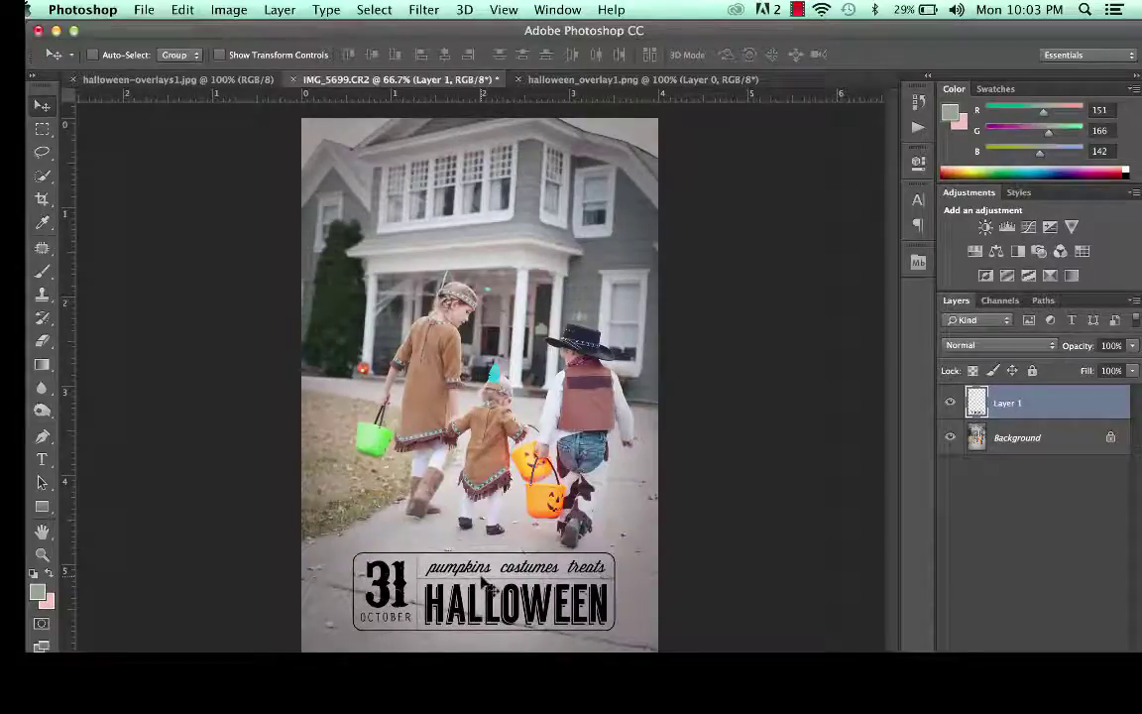
# Free-transform the overlay down to about 91% and nudge it along the photo's bottom edge.
pyautogui.press('super+t')
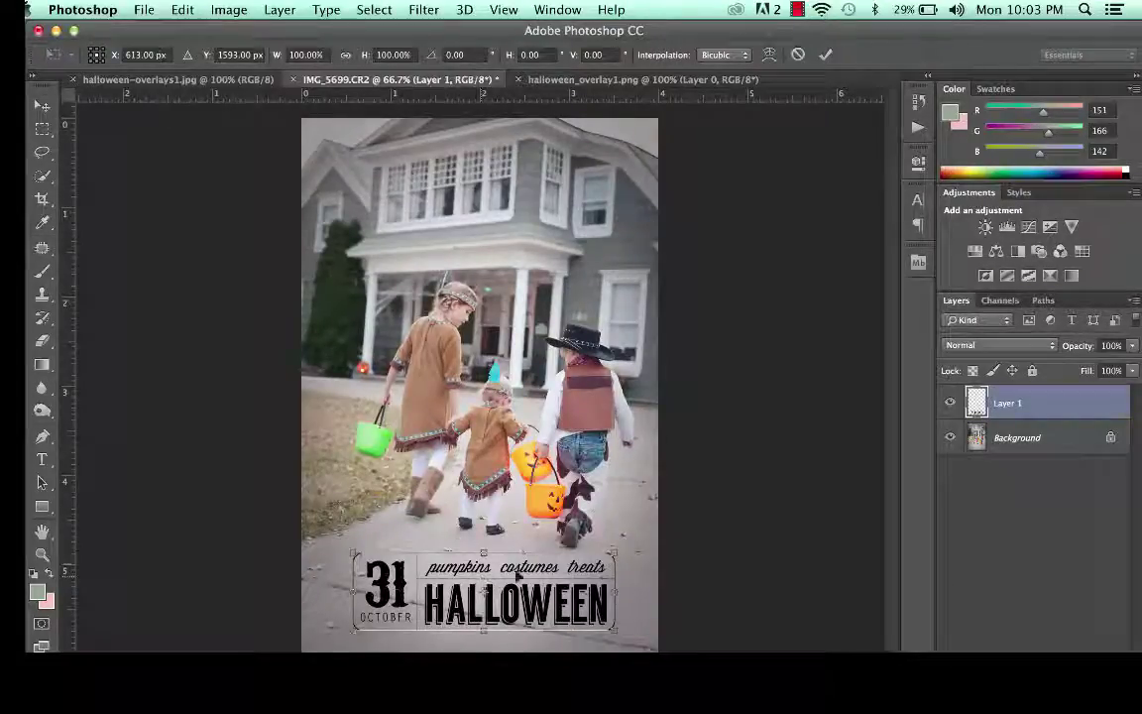
pyautogui.moveTo(612, 549); pyautogui.dragTo(593, 561)
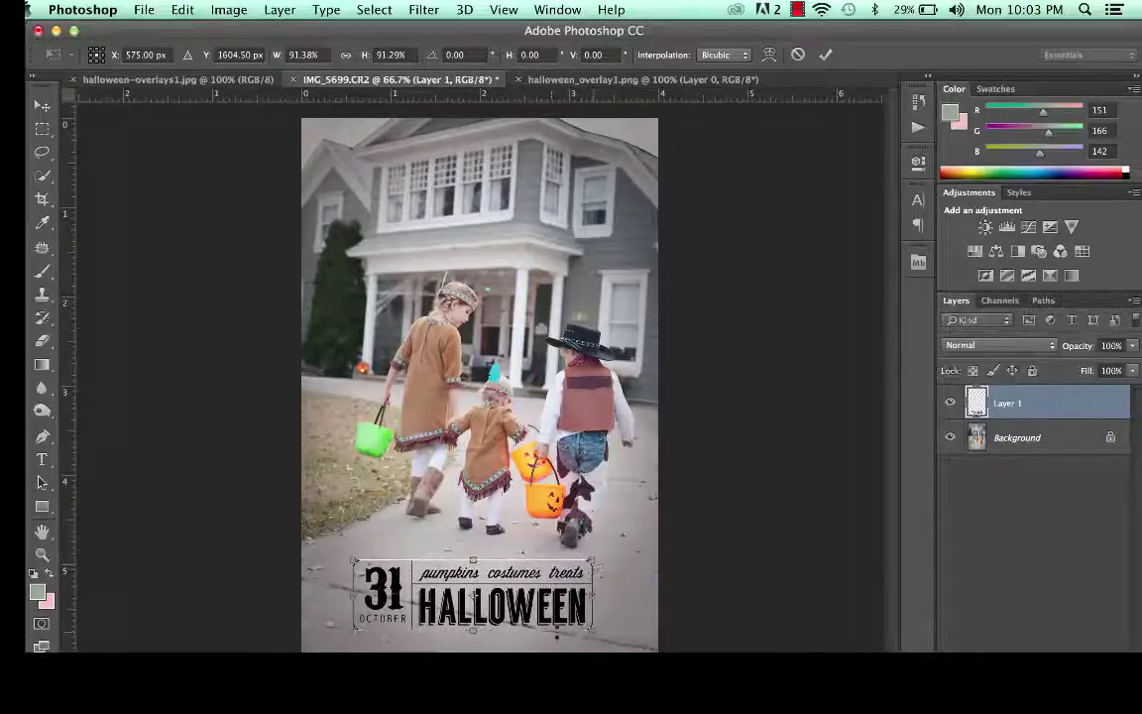
pyautogui.press('Return')
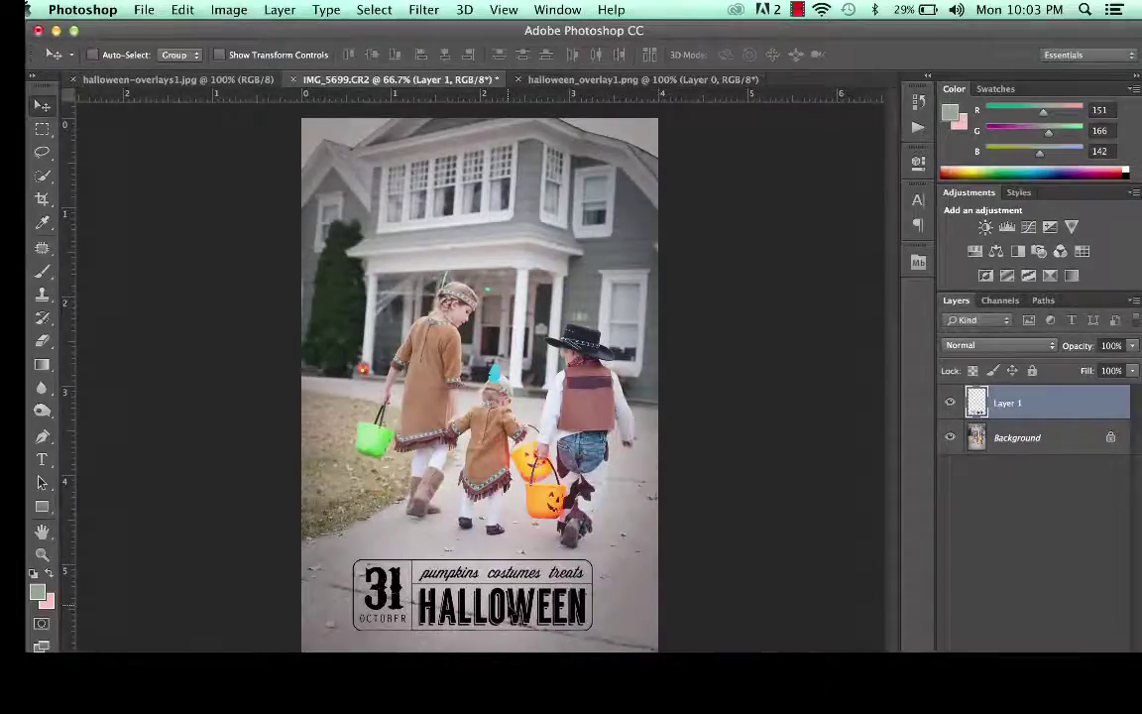
pyautogui.moveTo(561, 586); pyautogui.dragTo(570, 589)
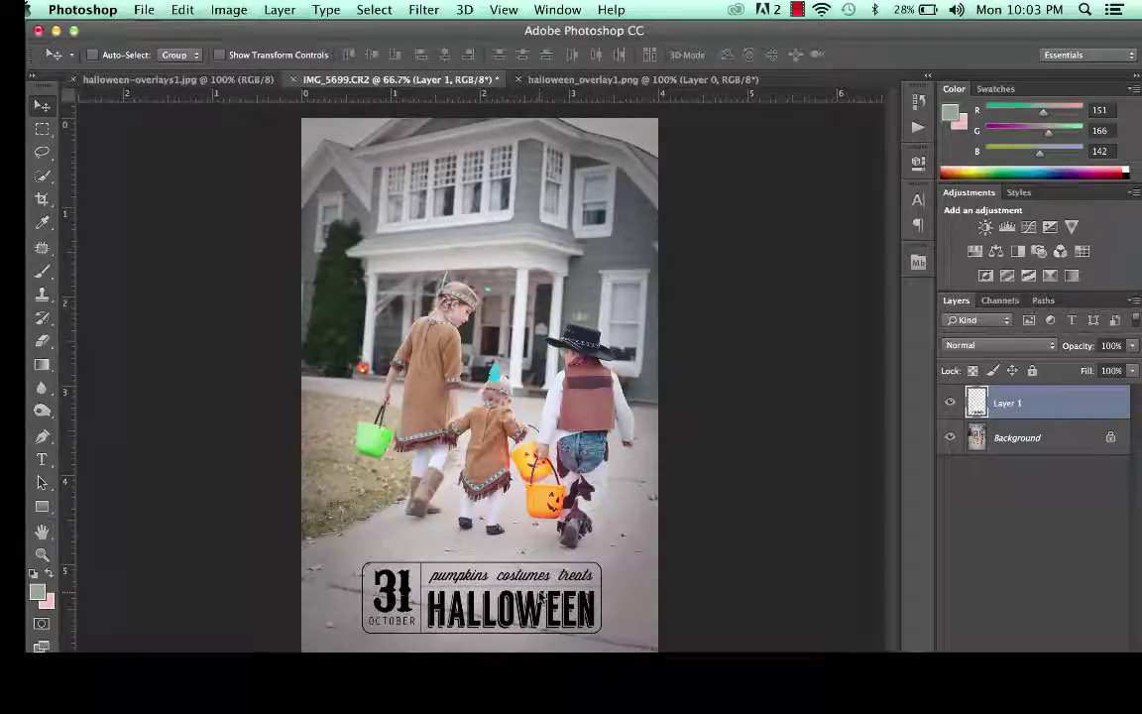
# Load a selection from Layer 1 Transparency to outline the HALLOWEEN overlay shapes.
pyautogui.click(375, 9)
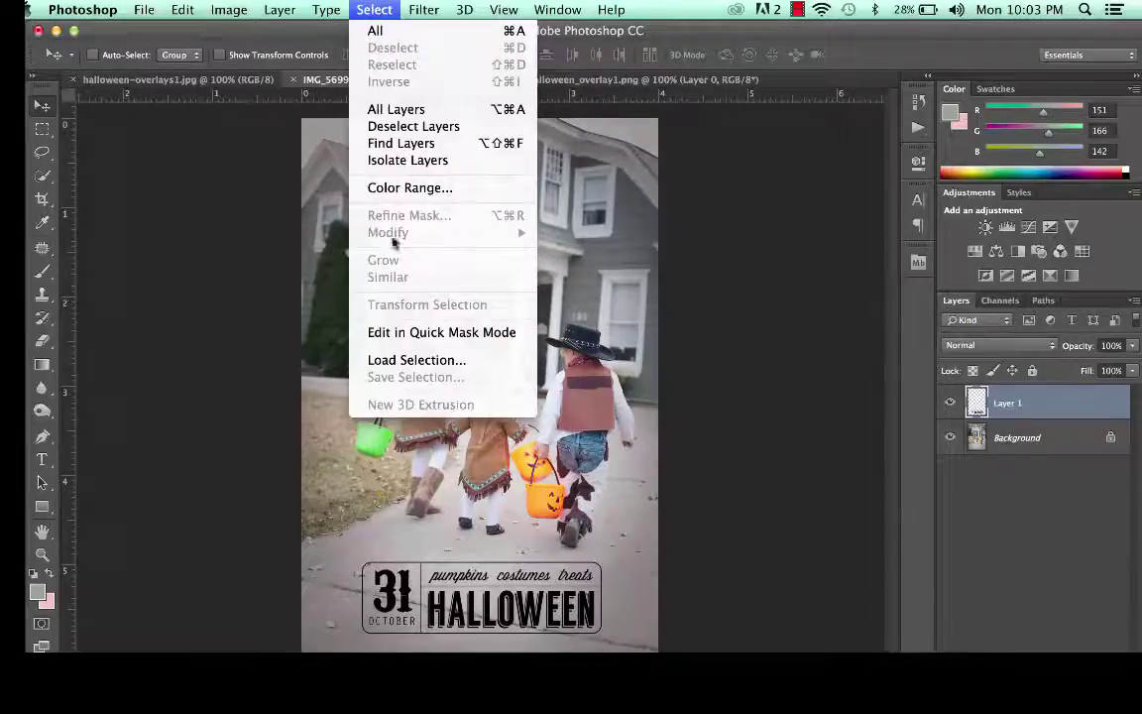
pyautogui.click(400, 360)
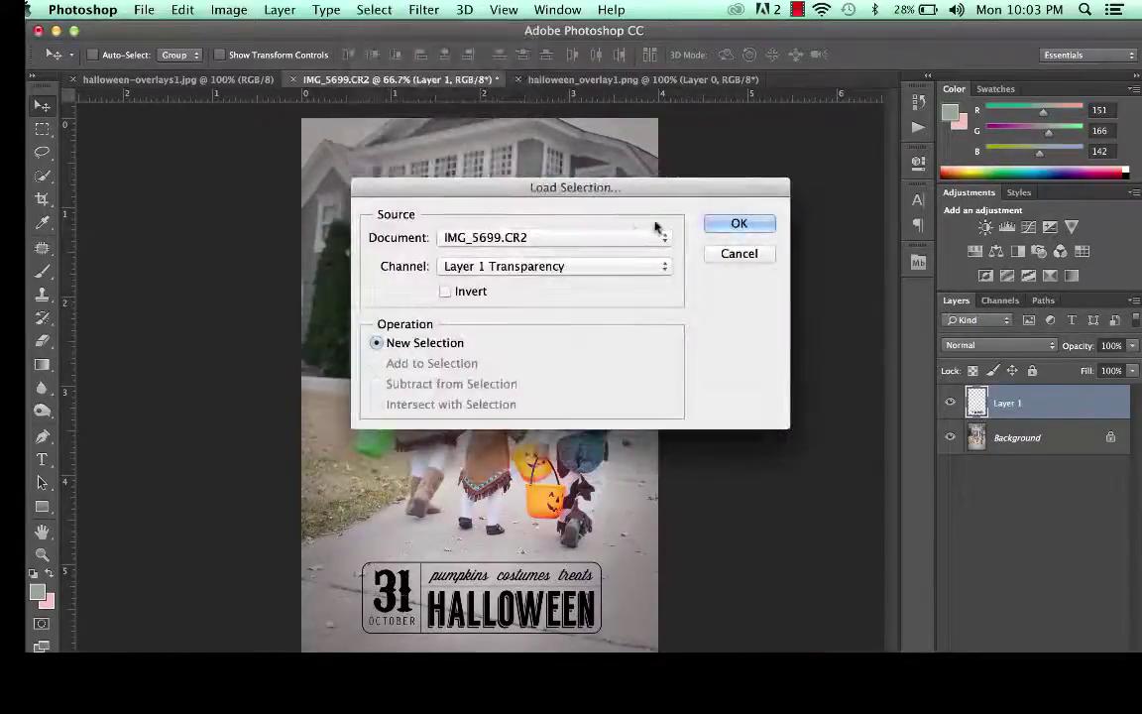
pyautogui.click(738, 223)
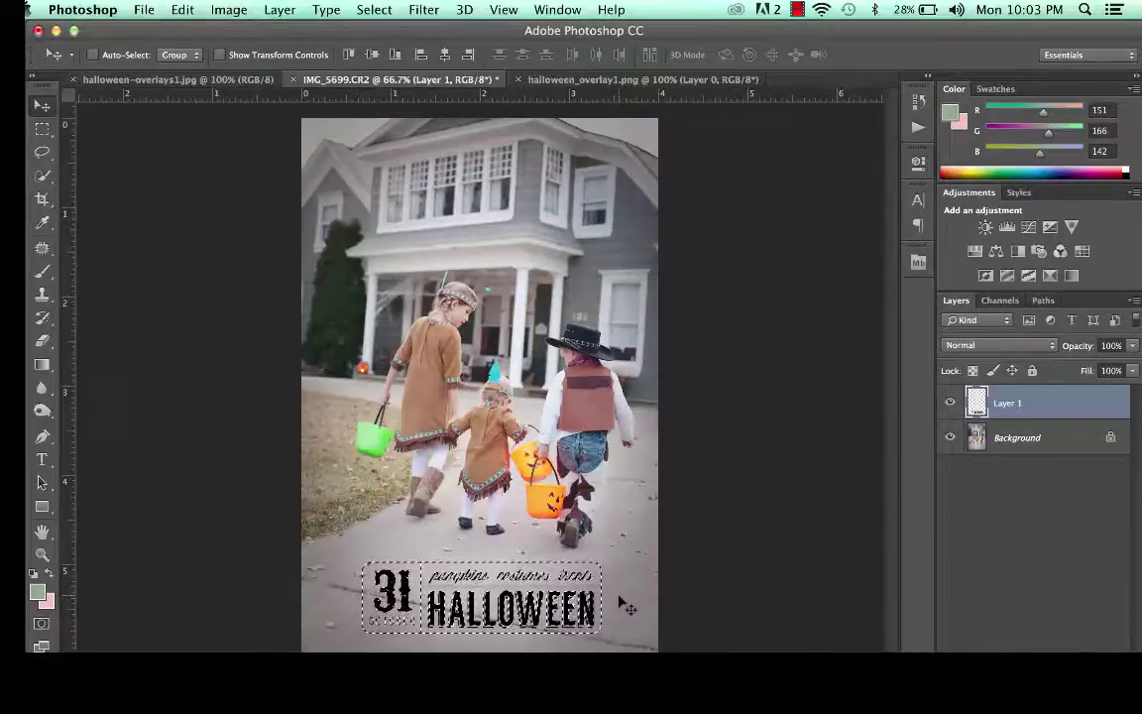
pyautogui.click(182, 14)
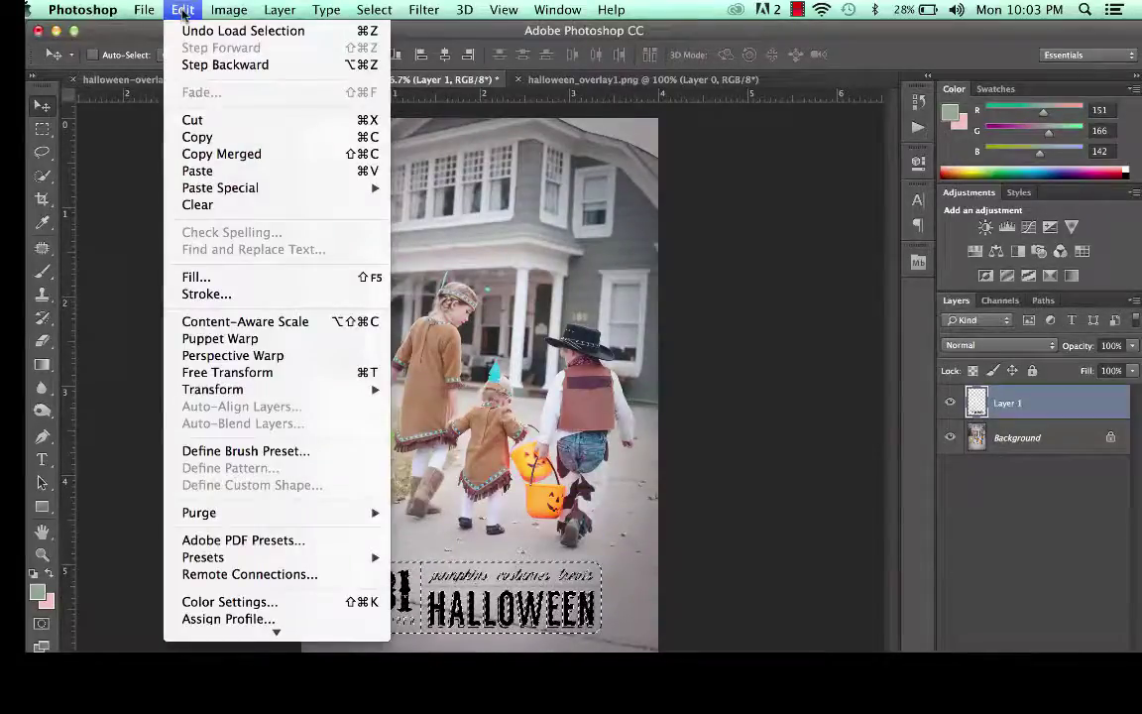
# Fill the overlay selection with near-white #fefefd using Edit > Fill with a custom colour.
pyautogui.click(195, 280)
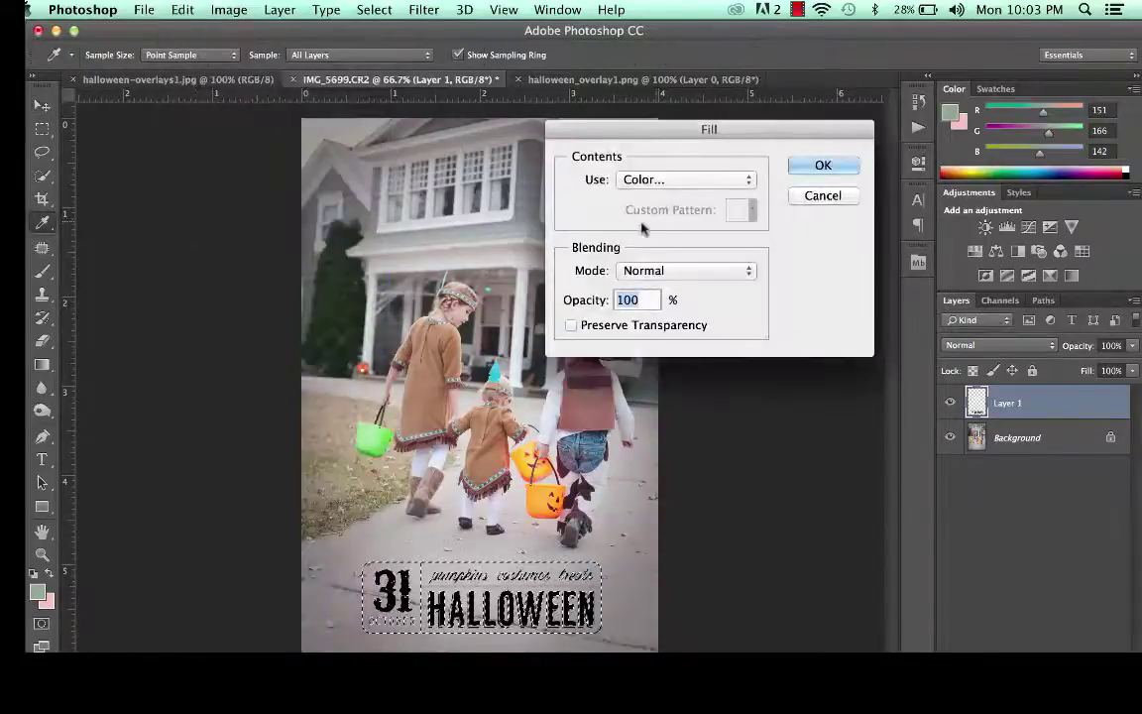
pyautogui.click(662, 179)
pyautogui.click(643, 185)
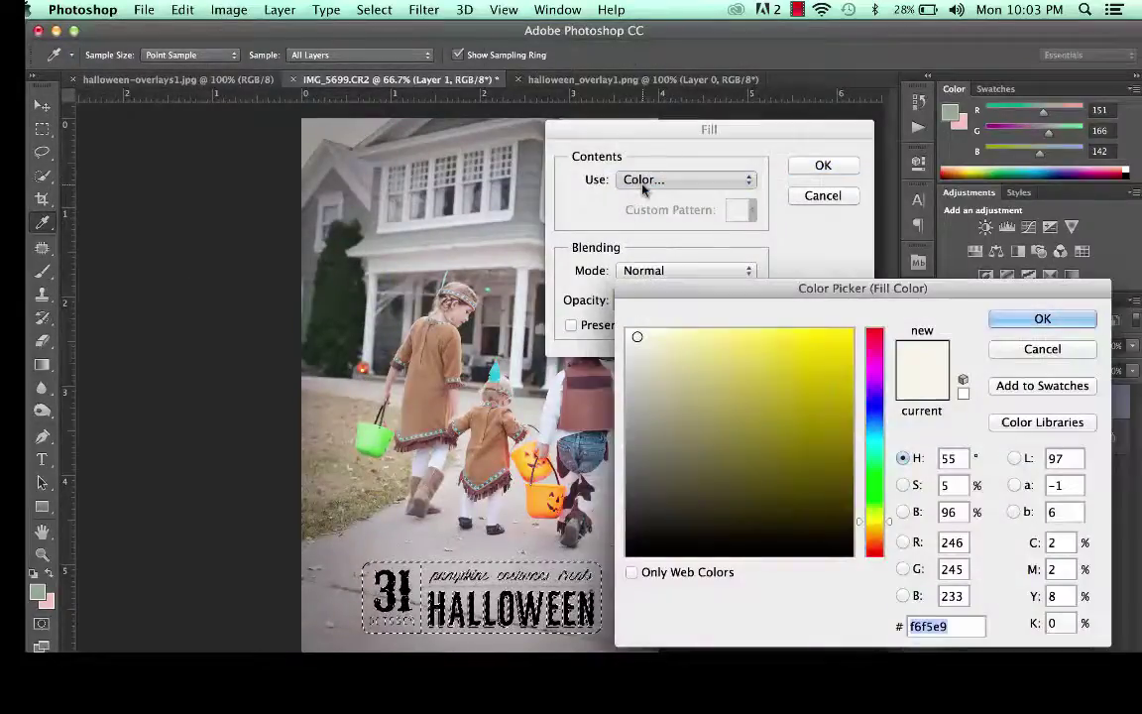
pyautogui.click(792, 372)
pyautogui.write('f7b23f')
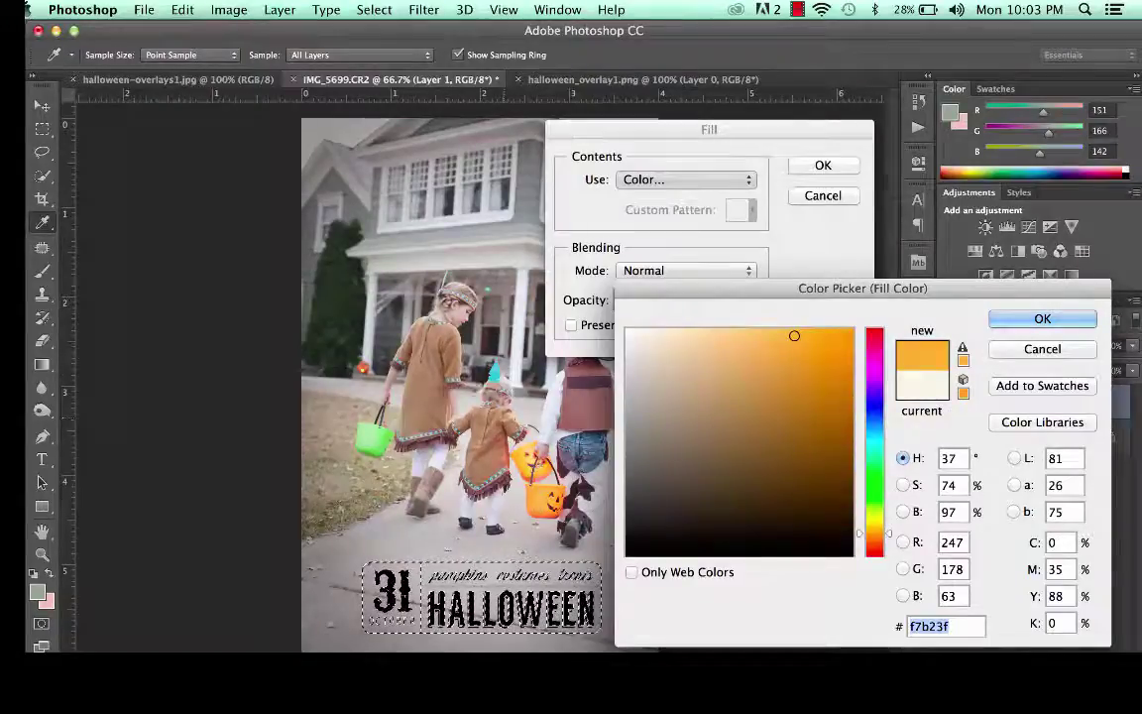
pyautogui.click(495, 366)
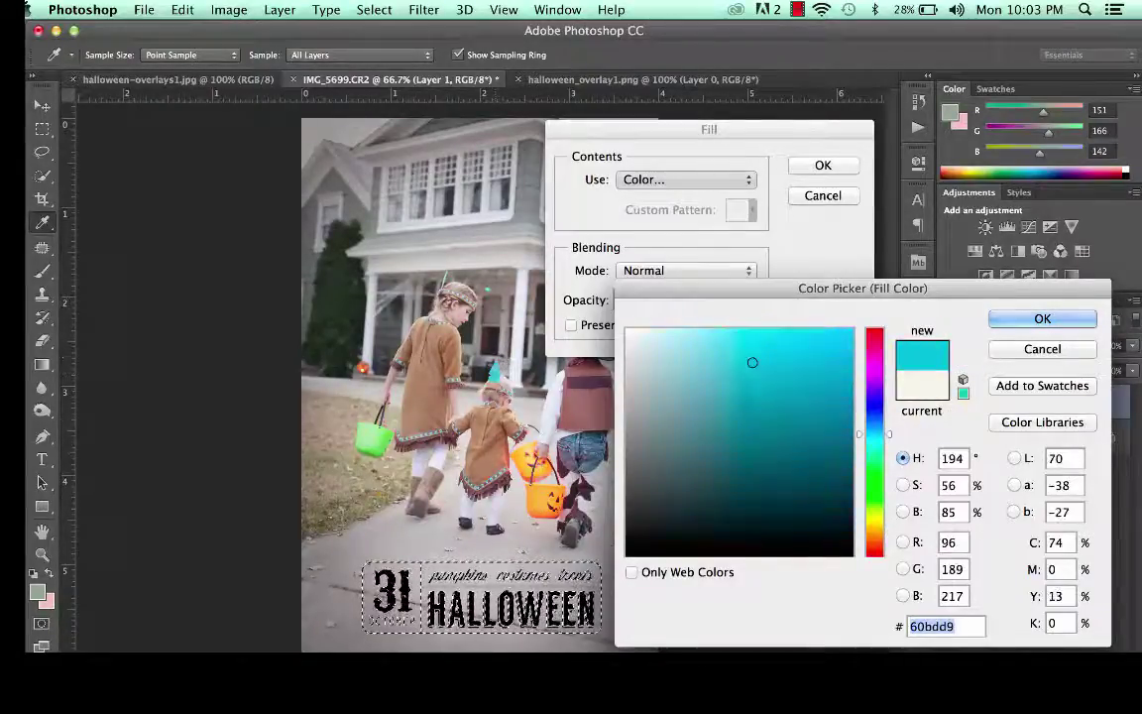
pyautogui.click(876, 533)
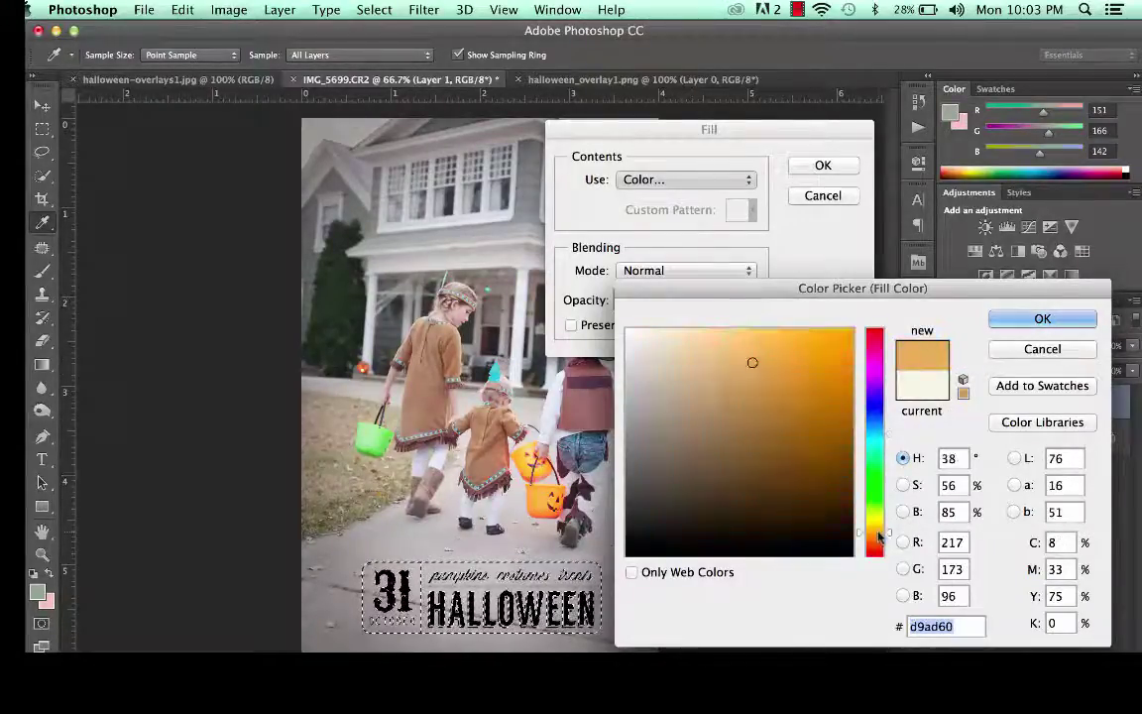
pyautogui.click(628, 331)
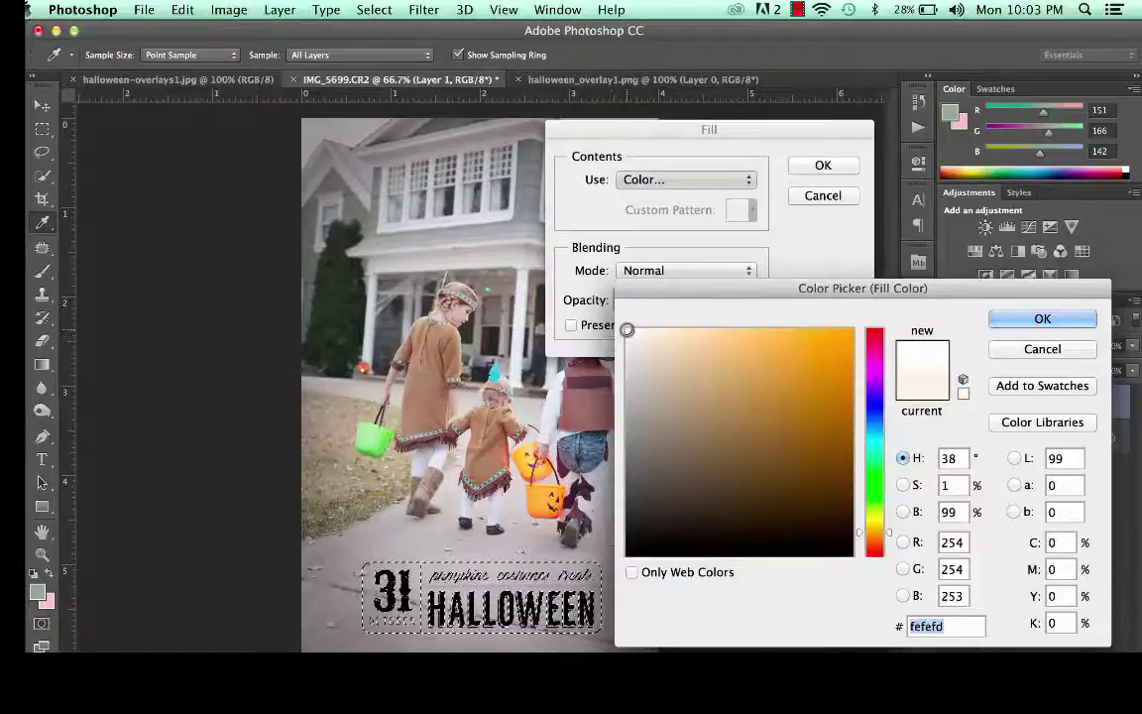
pyautogui.click(1042, 318)
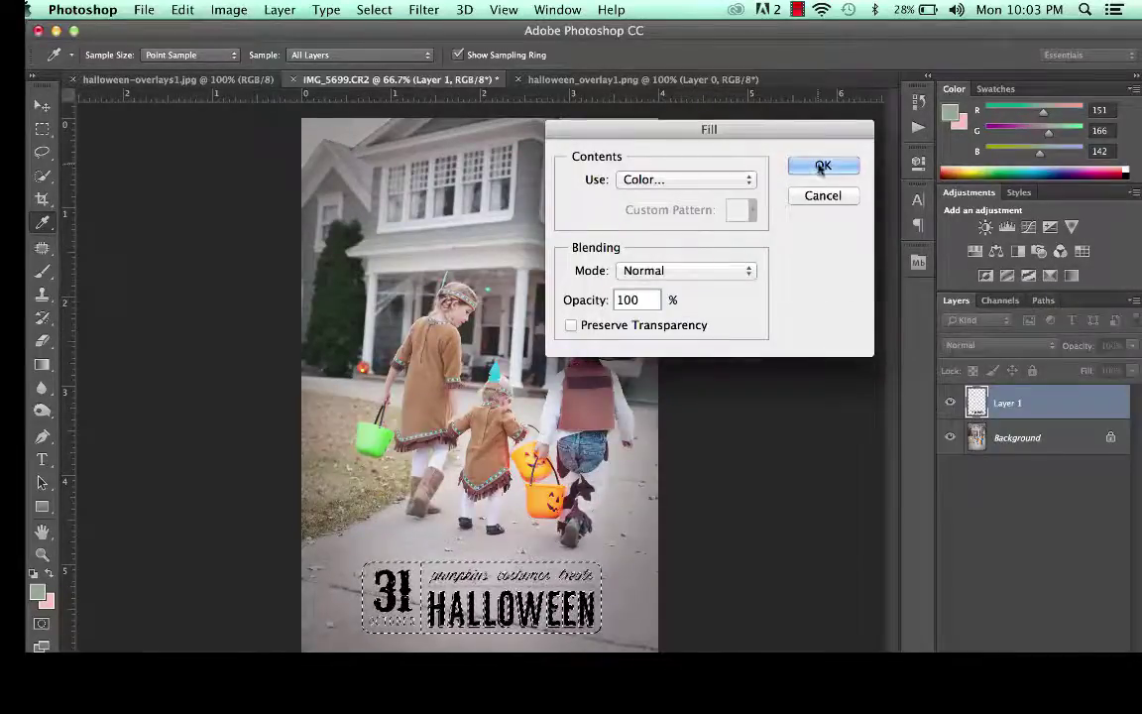
pyautogui.click(822, 165)
pyautogui.press('v')
pyautogui.click(42, 129)
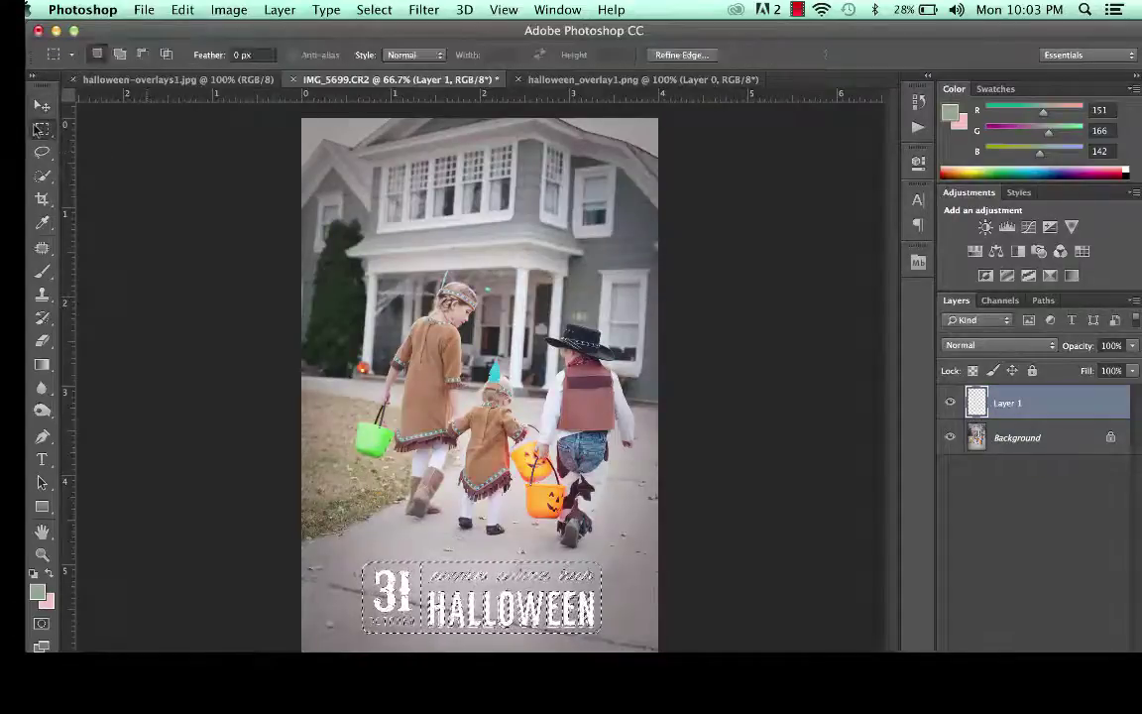
# Deselect the white overlay using the Rectangular Marquee tool.
pyautogui.click(356, 153)
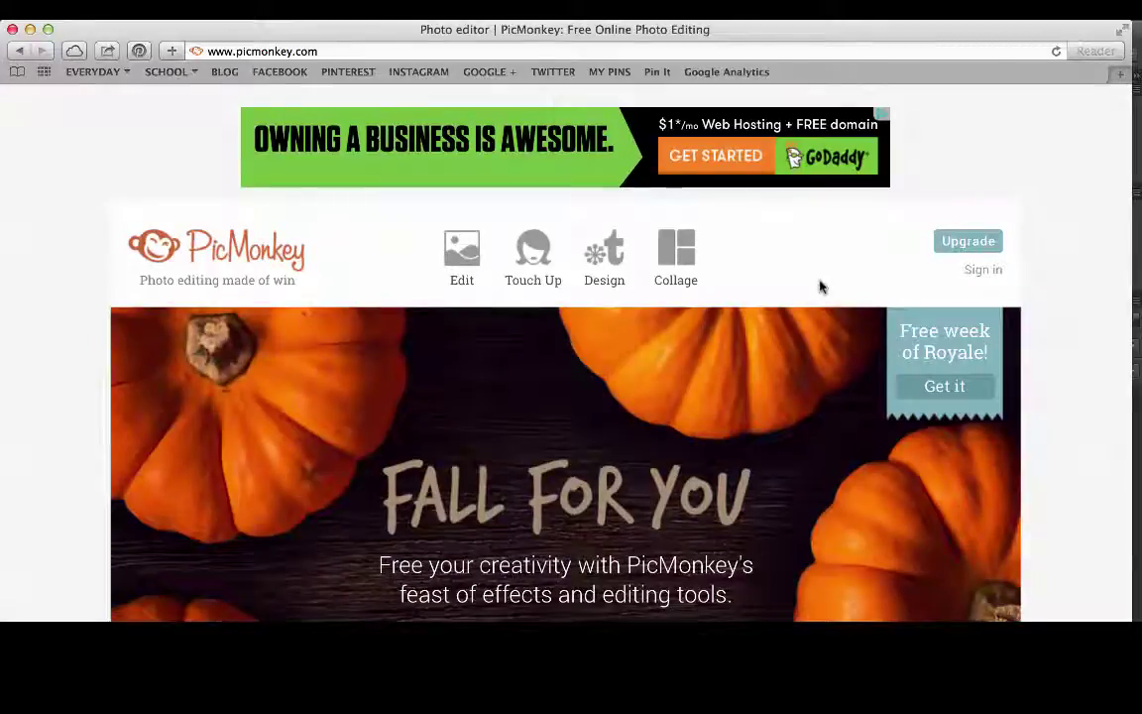
# Open 1halloween-photo.jpg from the Desktop in PicMonkey's editor and show the Overlays categories.
pyautogui.moveTo(462, 252)
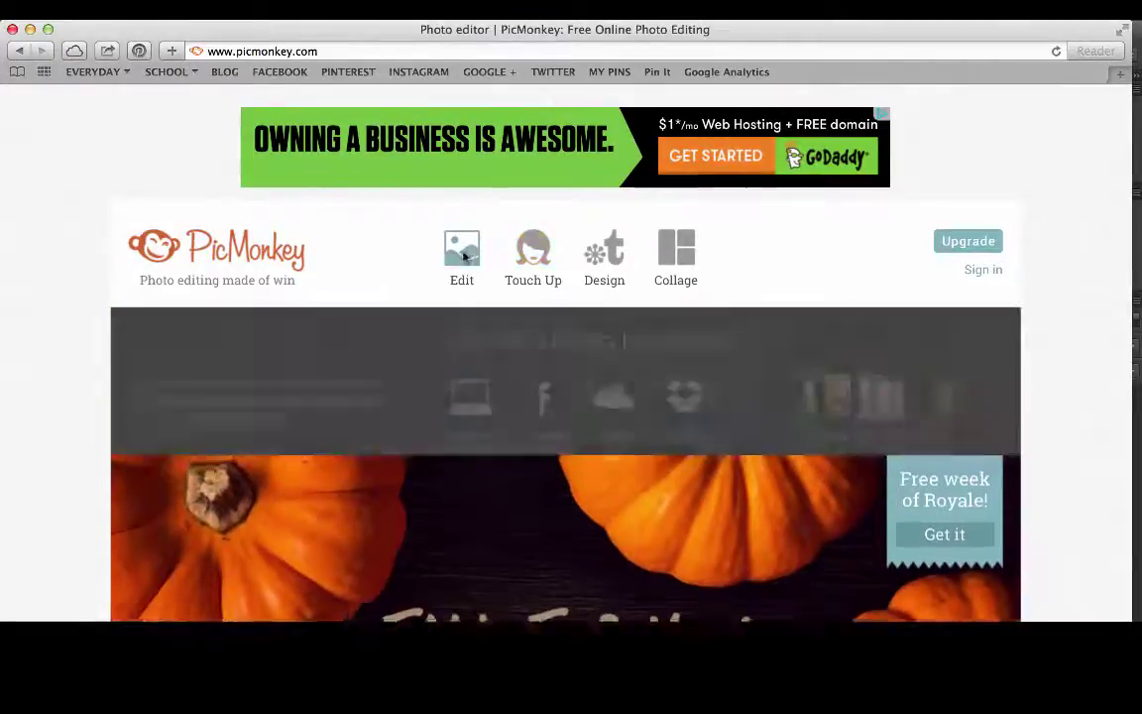
pyautogui.click(469, 396)
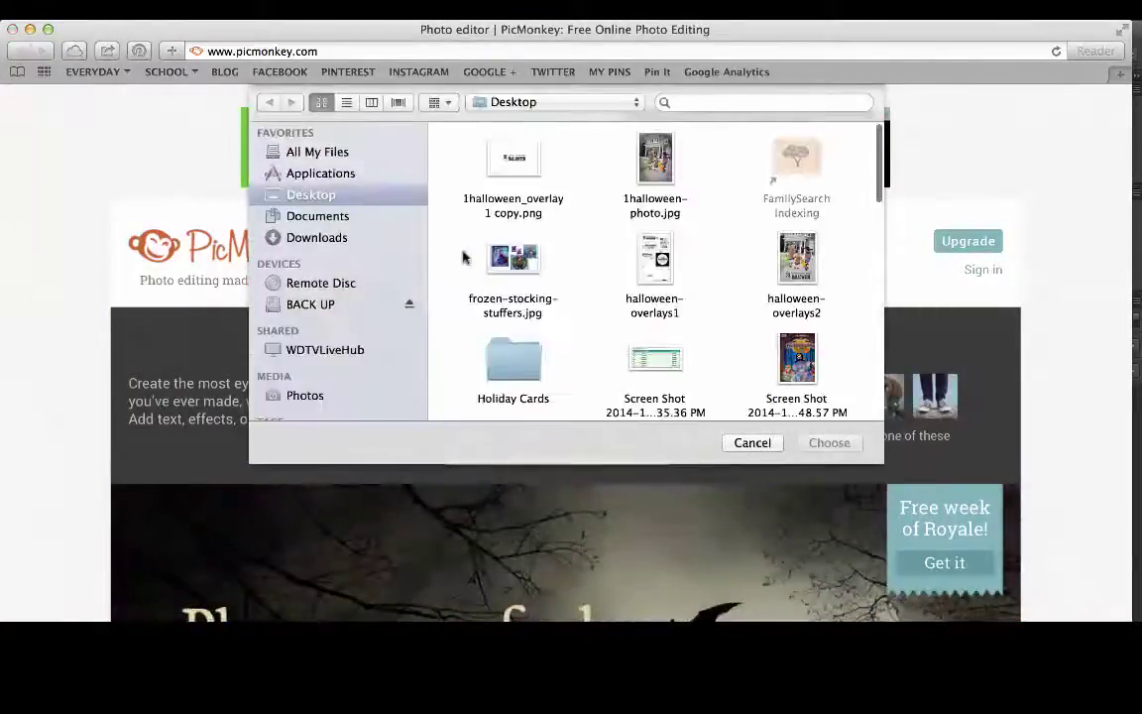
pyautogui.click(654, 161)
pyautogui.click(824, 447)
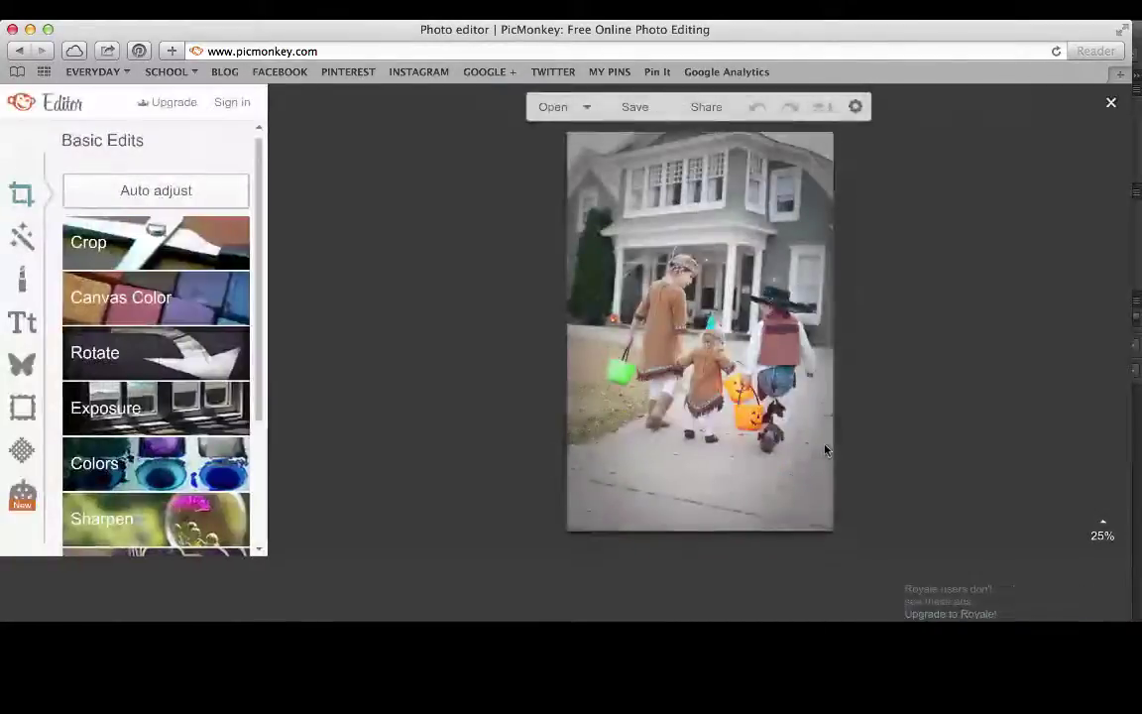
pyautogui.click(21, 368)
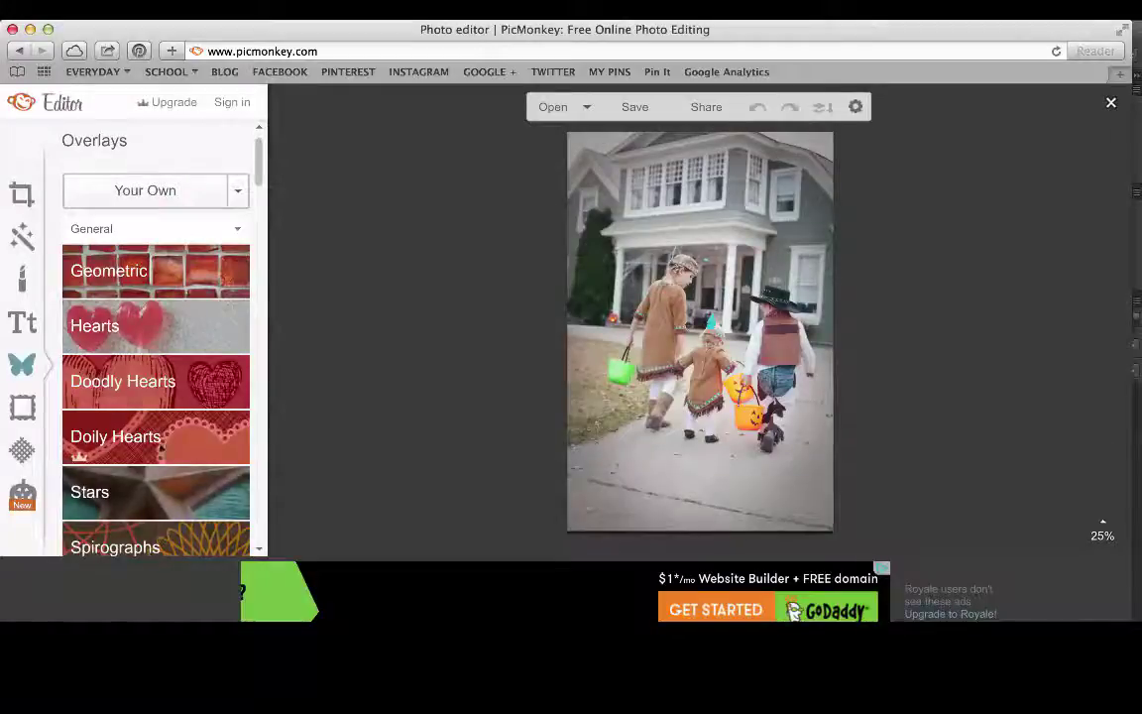
# Add 1halloween_overlay 1 copy.png from the Desktop as Your Own overlay.
pyautogui.click(154, 195)
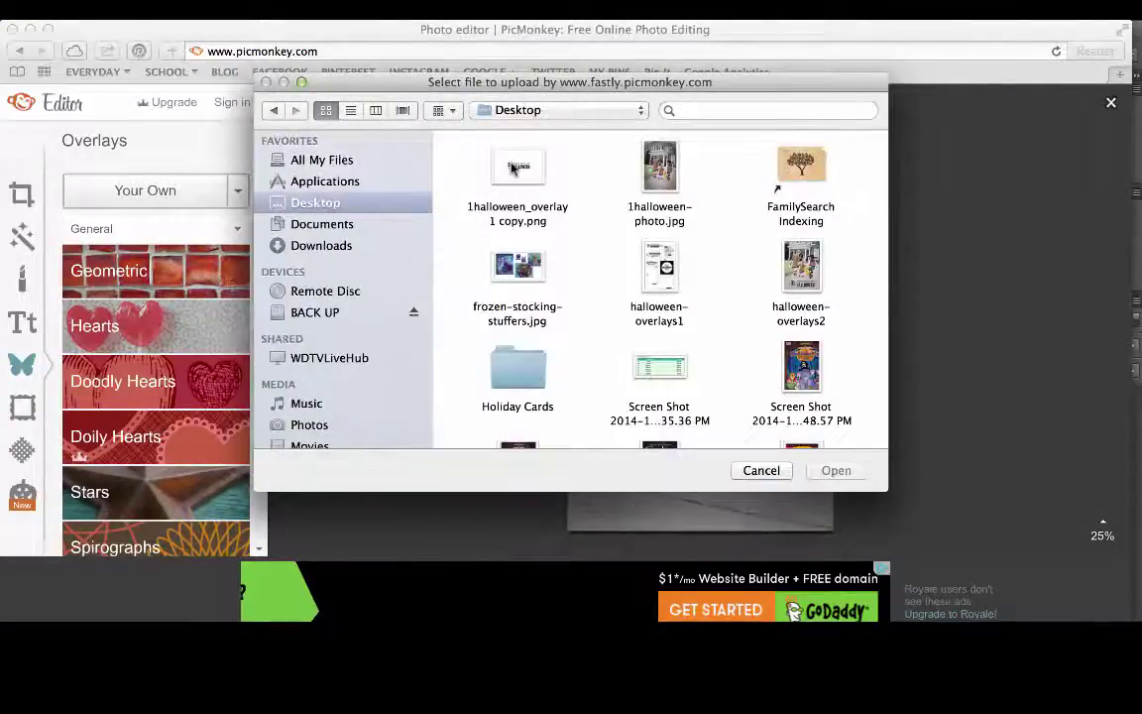
pyautogui.click(462, 151)
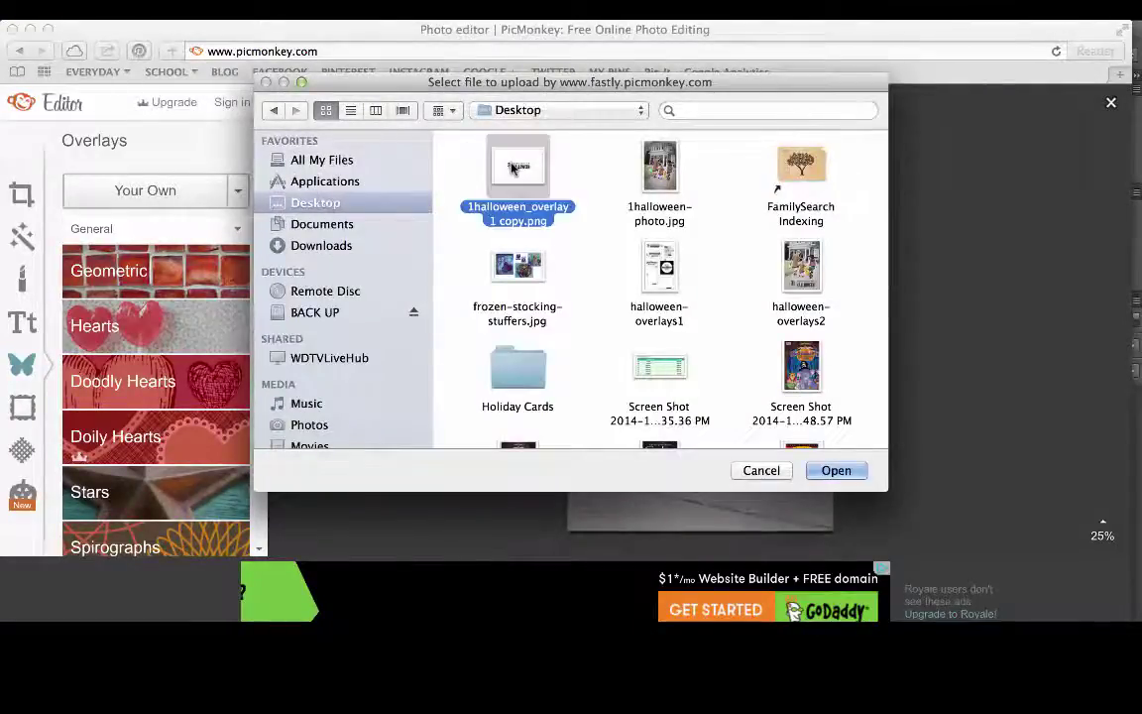
pyautogui.click(836, 470)
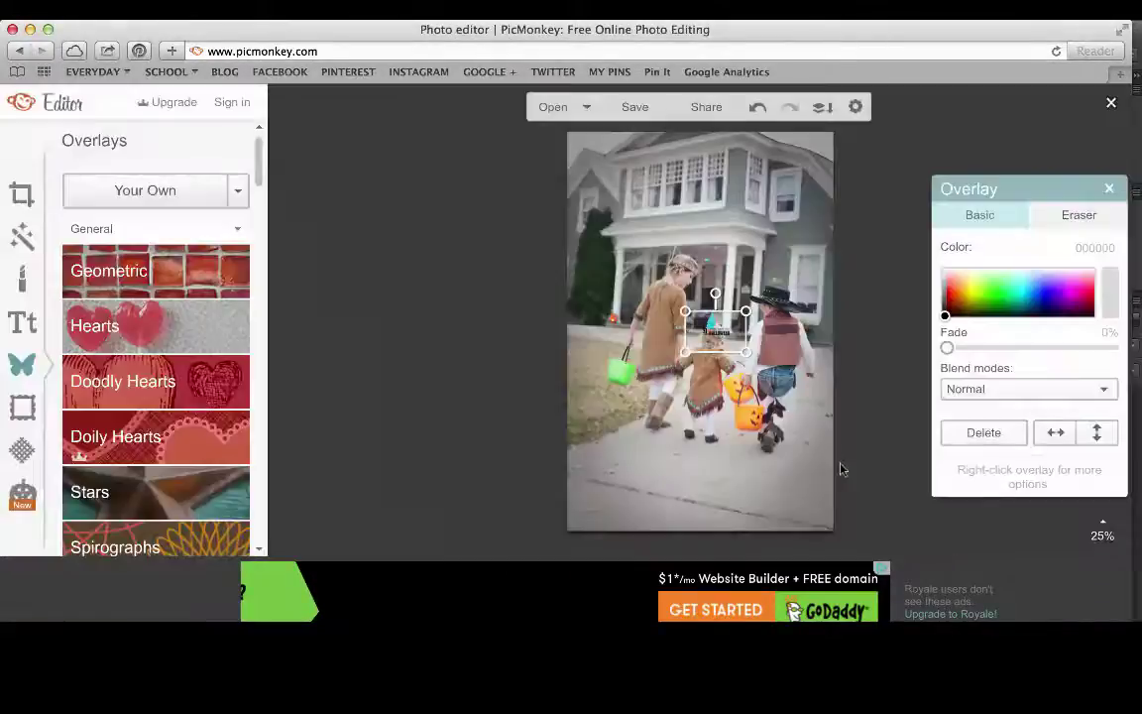
# Enlarge the HALLOWEEN overlay and position it over the sidewalk near the photo's bottom.
pyautogui.moveTo(725, 316); pyautogui.dragTo(639, 473)
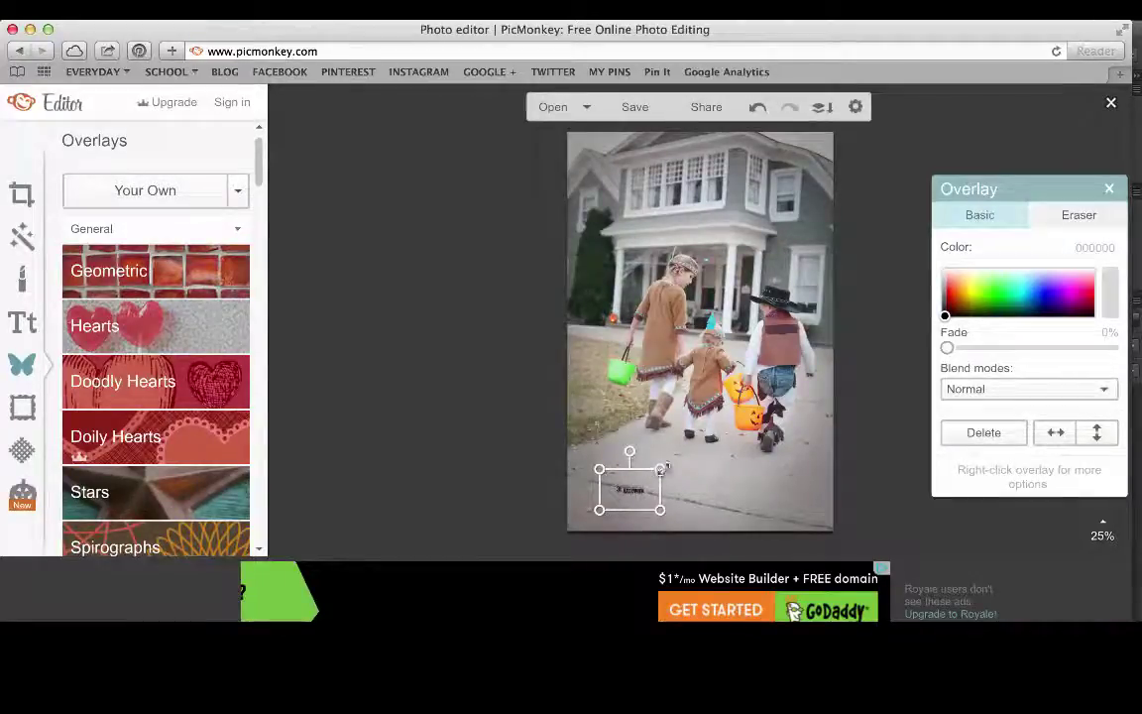
pyautogui.moveTo(660, 468); pyautogui.dragTo(884, 301)
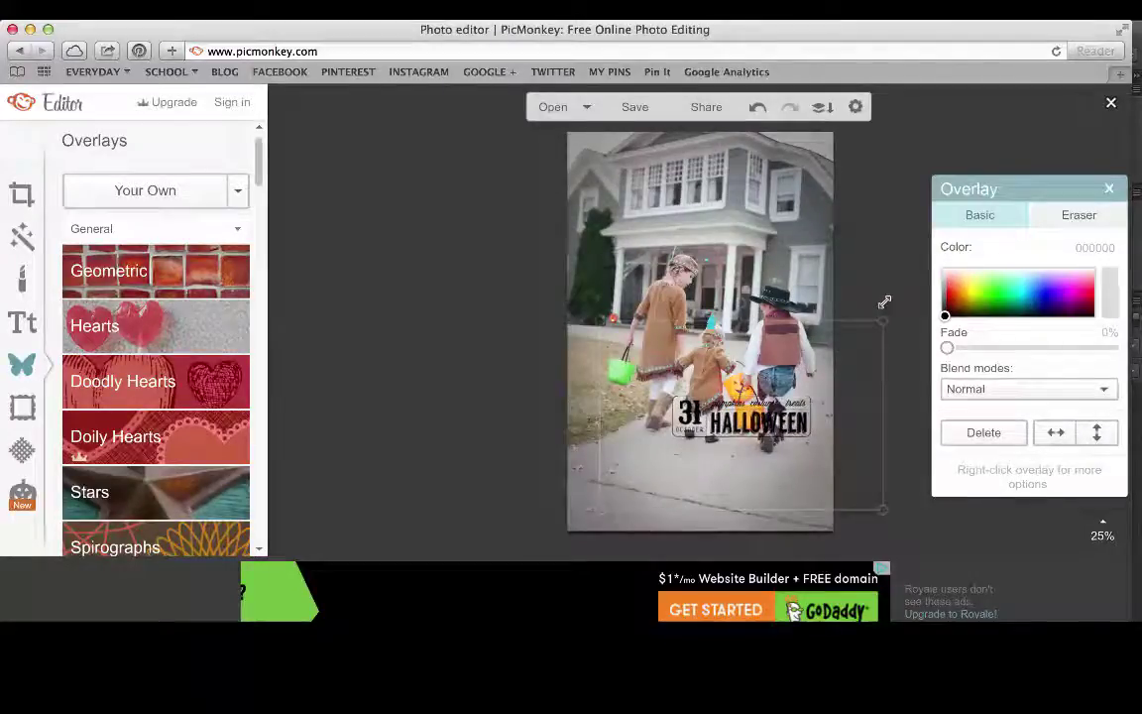
pyautogui.moveTo(732, 345); pyautogui.dragTo(686, 412)
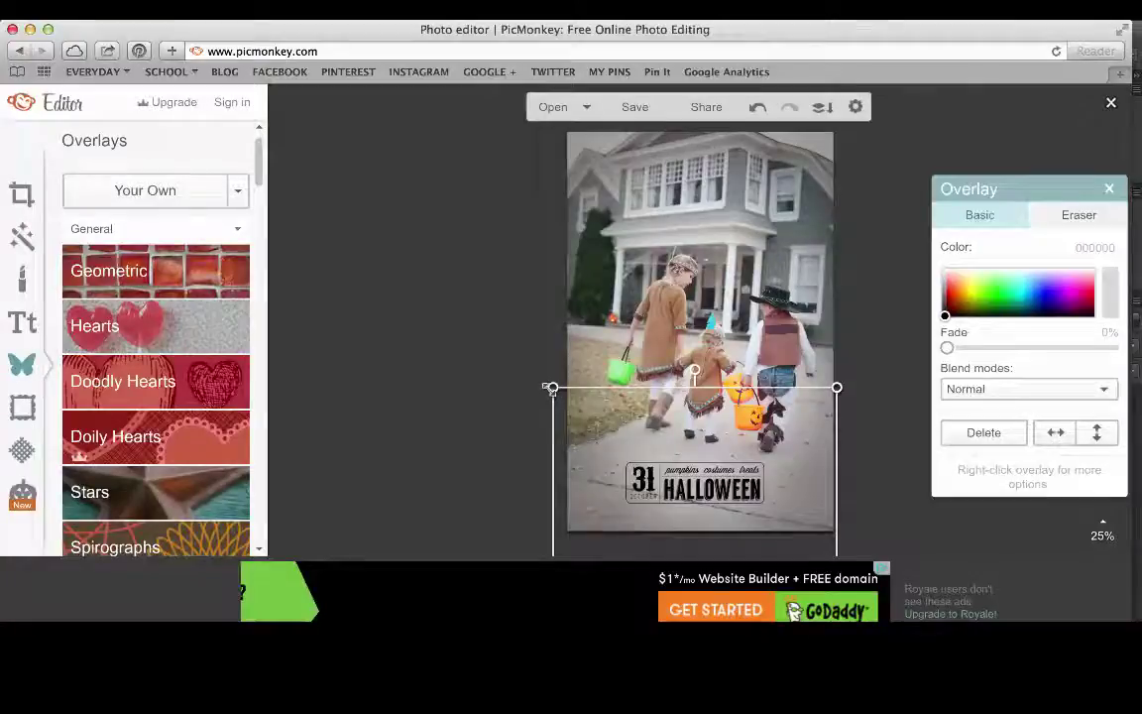
pyautogui.moveTo(546, 383); pyautogui.dragTo(522, 367)
pyautogui.moveTo(600, 387); pyautogui.dragTo(620, 396)
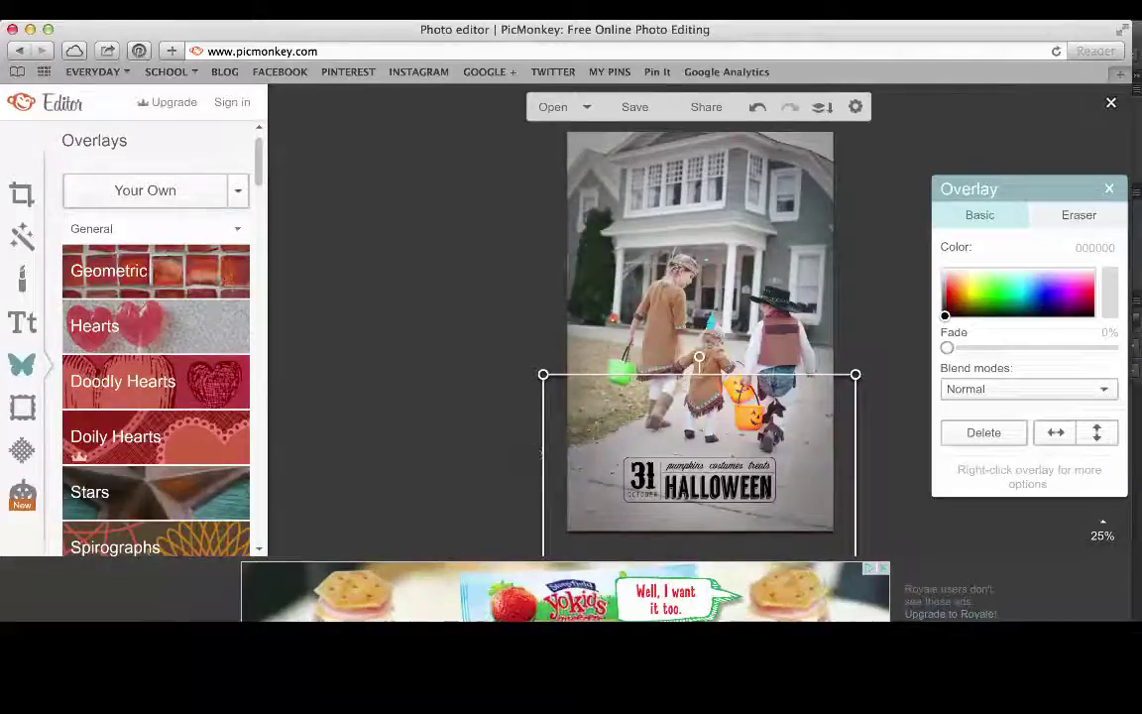
pyautogui.moveTo(535, 448)
pyautogui.mouseDown()
pyautogui.moveTo(576, 449)
pyautogui.moveTo(558, 449)
pyautogui.mouseUp()
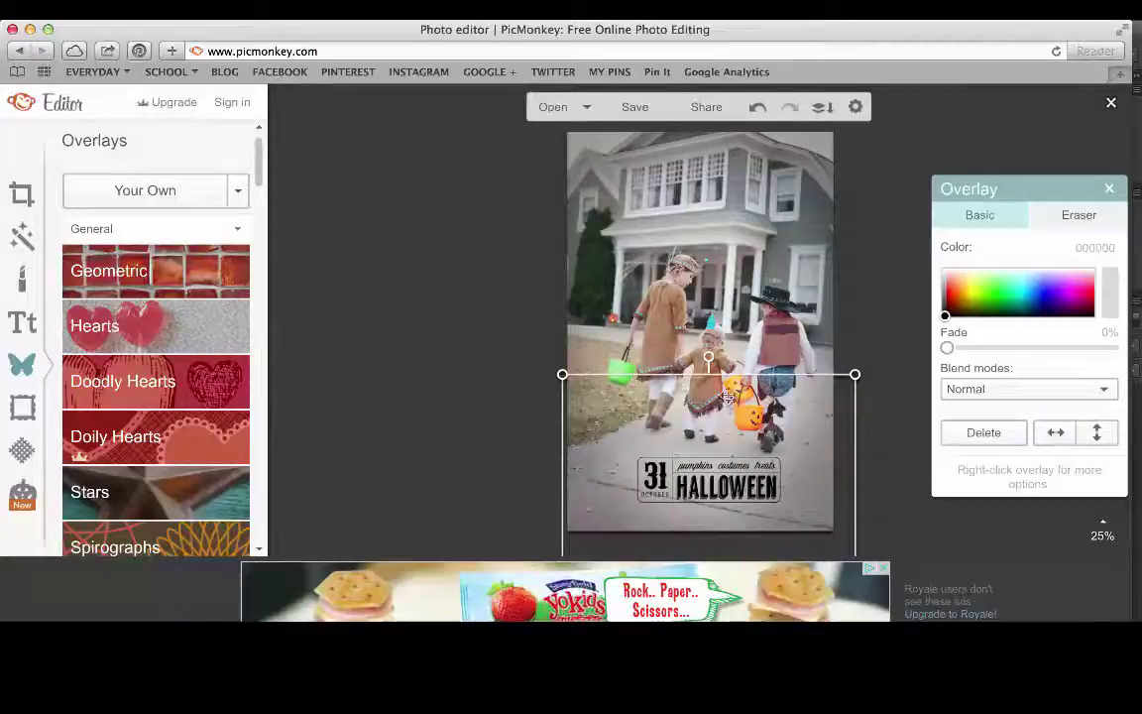
pyautogui.moveTo(728, 375); pyautogui.dragTo(730, 387)
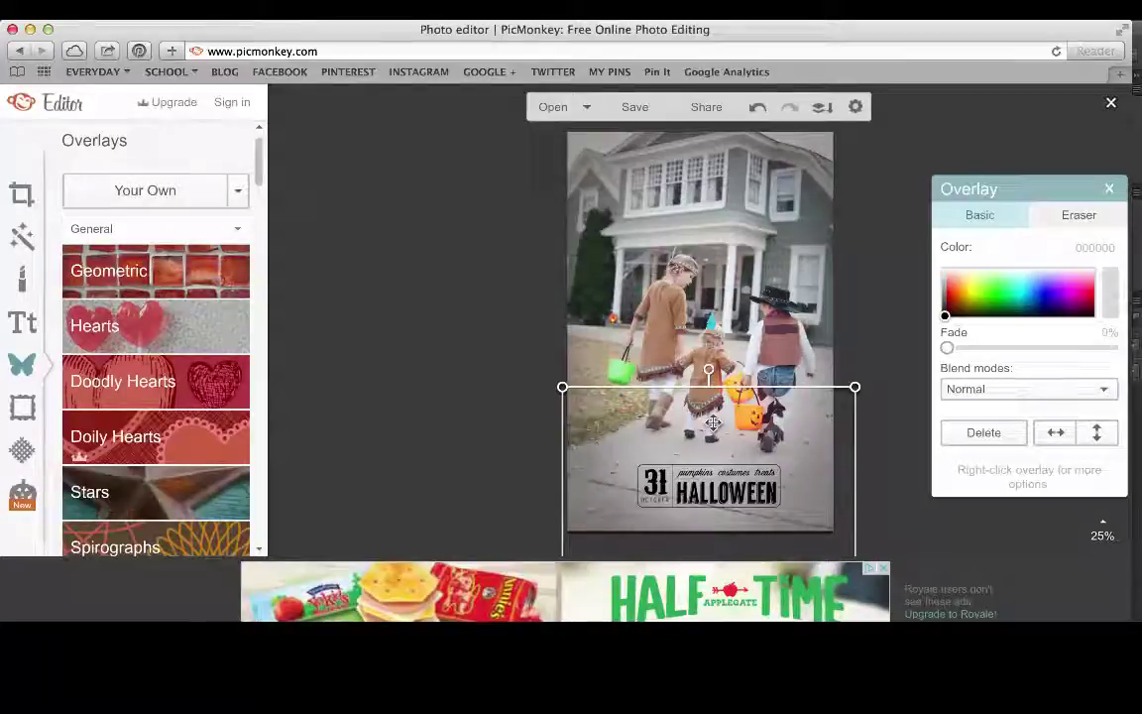
# Recolour the HALLOWEEN overlay dark gold (a17a00) and close the Overlay panel.
pyautogui.click(984, 292)
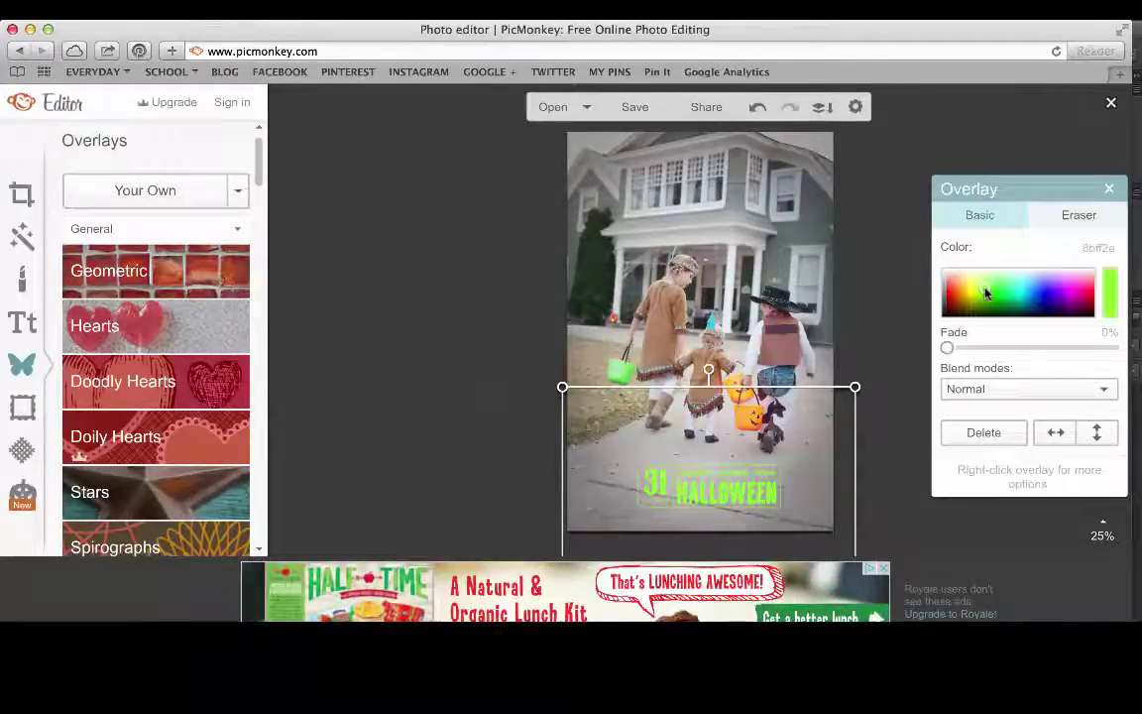
pyautogui.click(1020, 294)
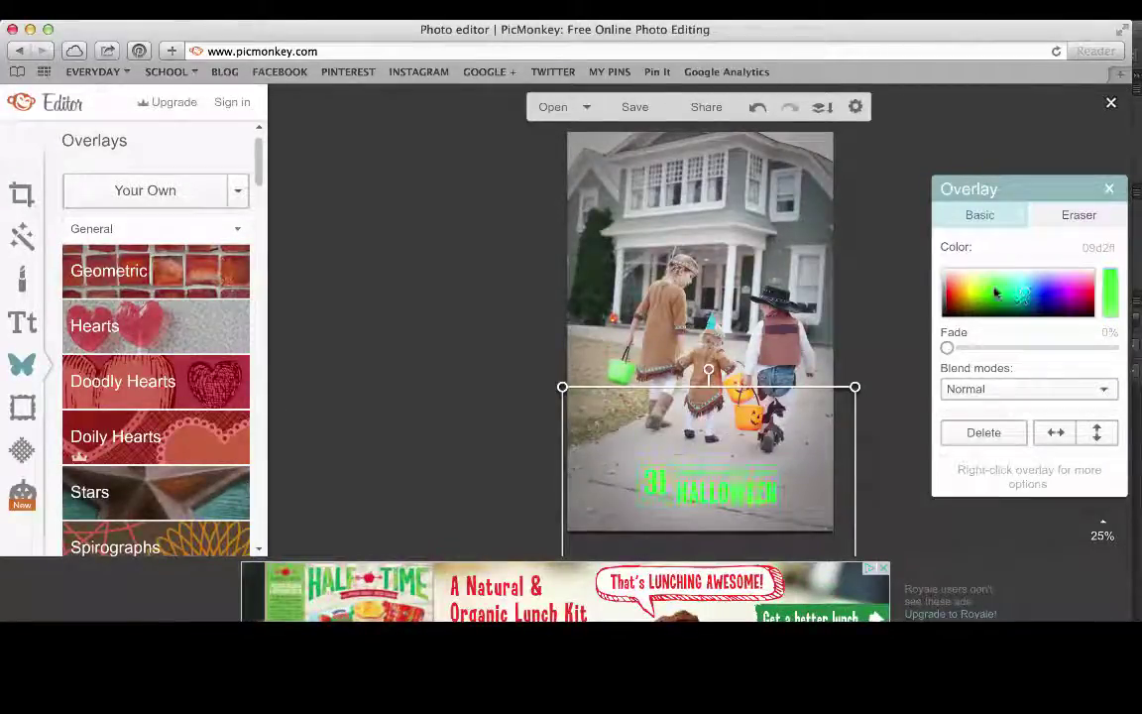
pyautogui.click(966, 303)
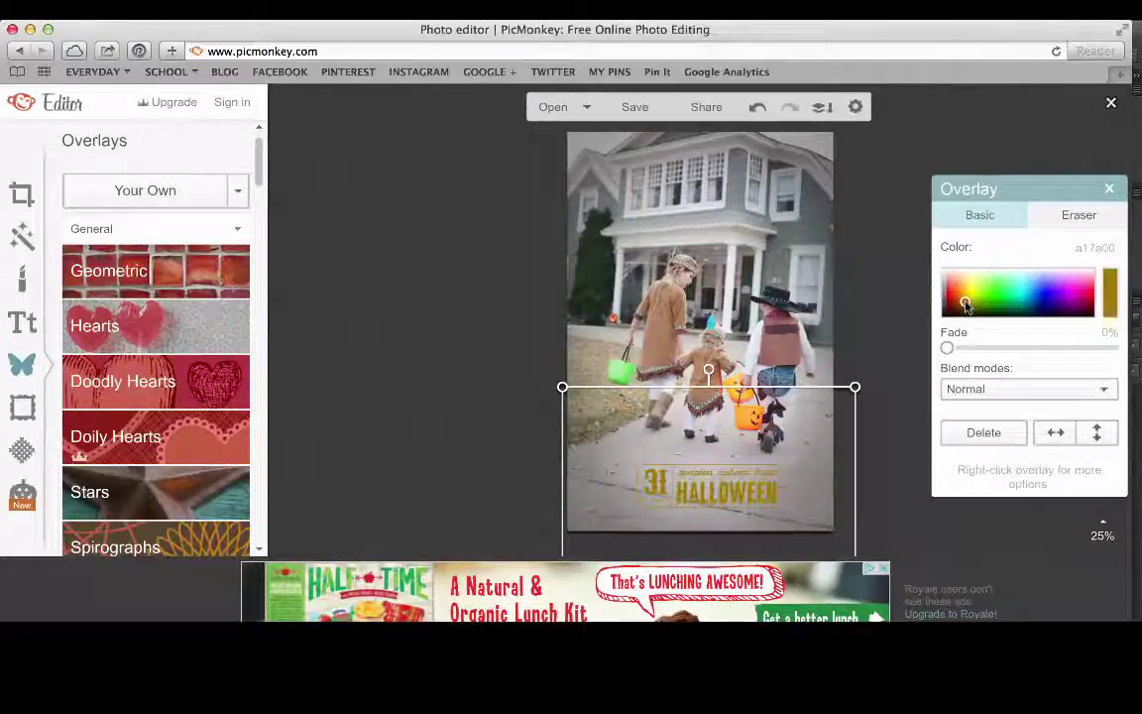
pyautogui.click(1109, 189)
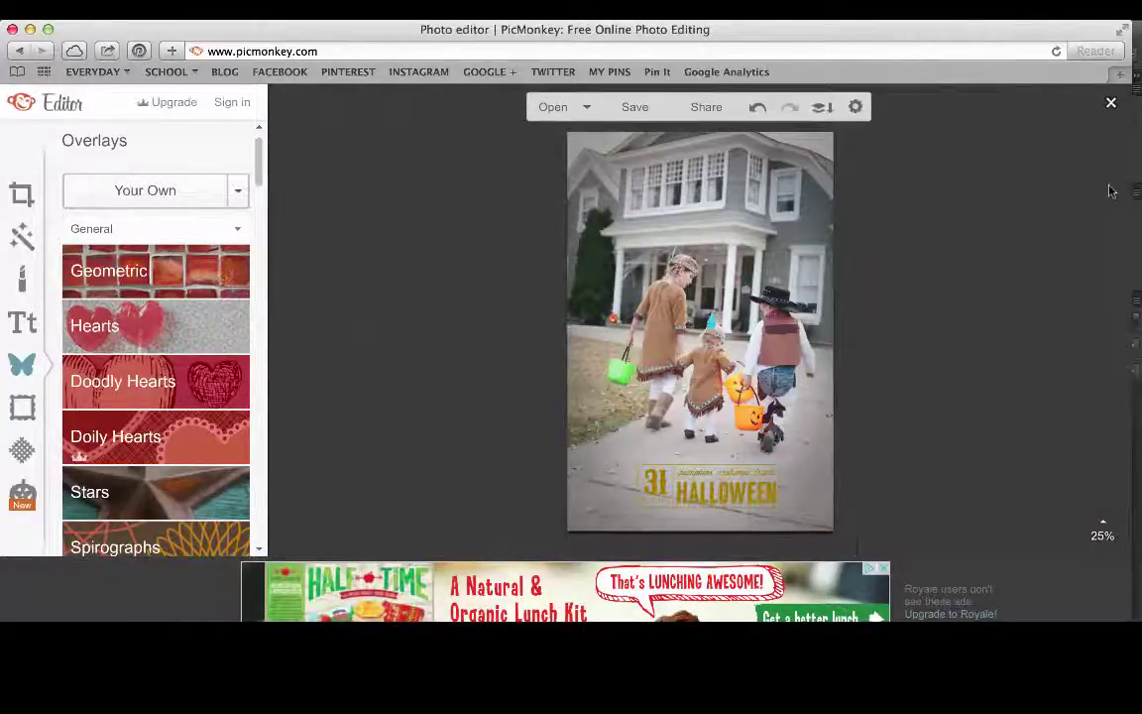